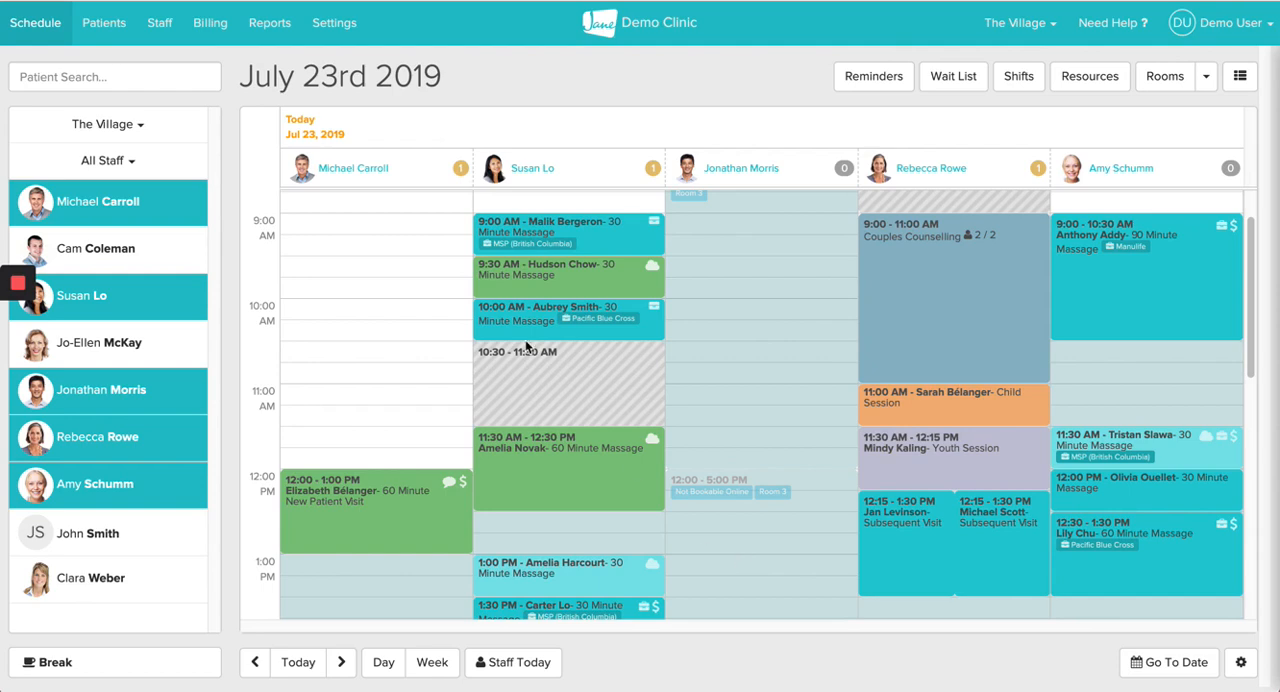
Step: Start a new insurer of type Regular Insurance / 3rd Party Payer / Lawyer from the clinic's insurer settings
click(331, 28)
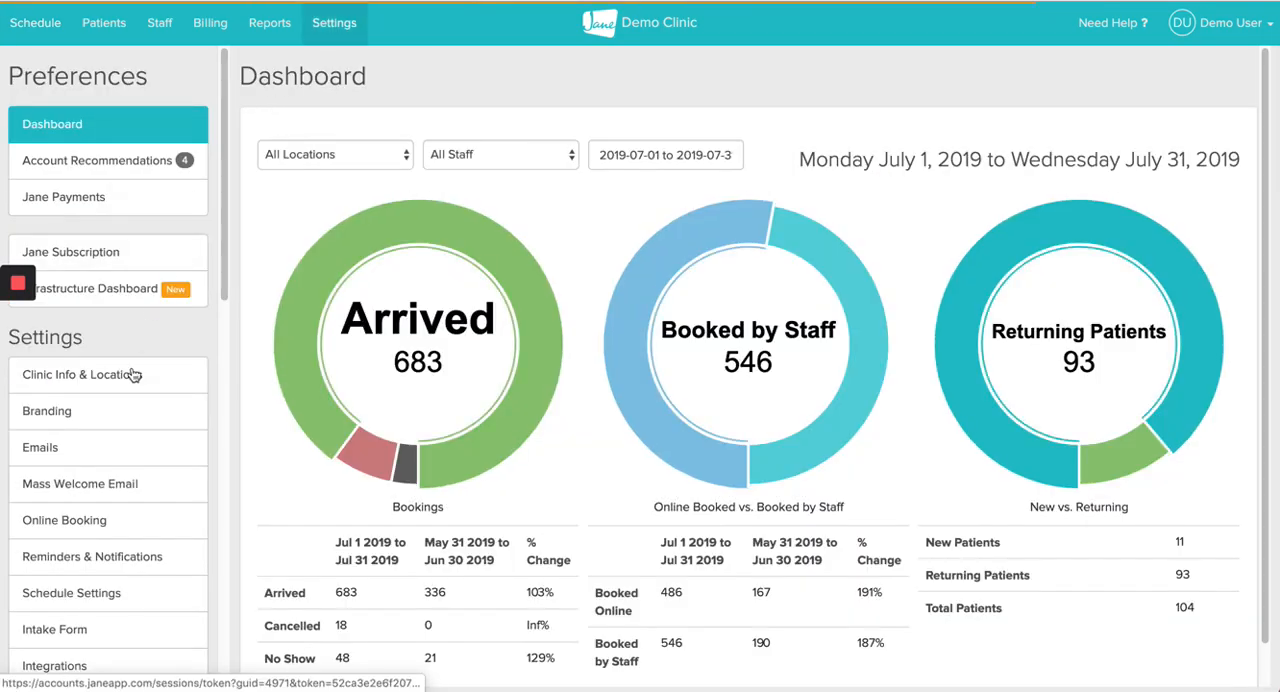
scroll(131, 379, down, 2)
scroll(131, 379, down, 6)
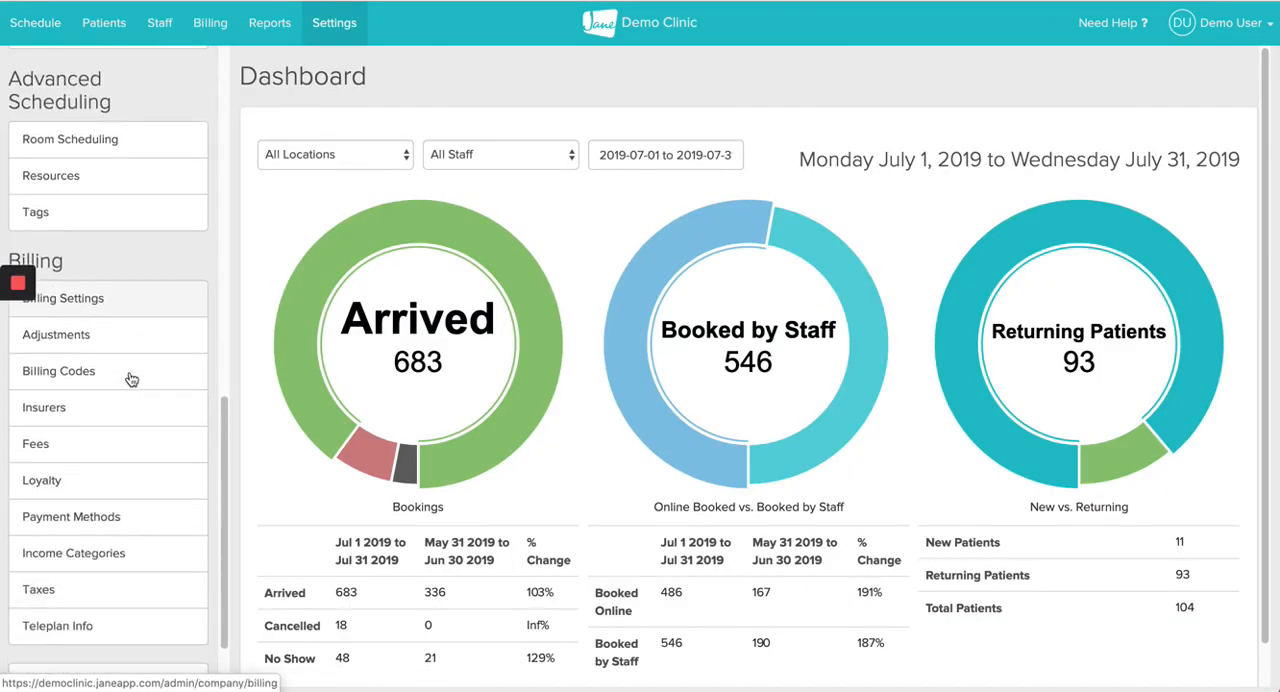
click(44, 408)
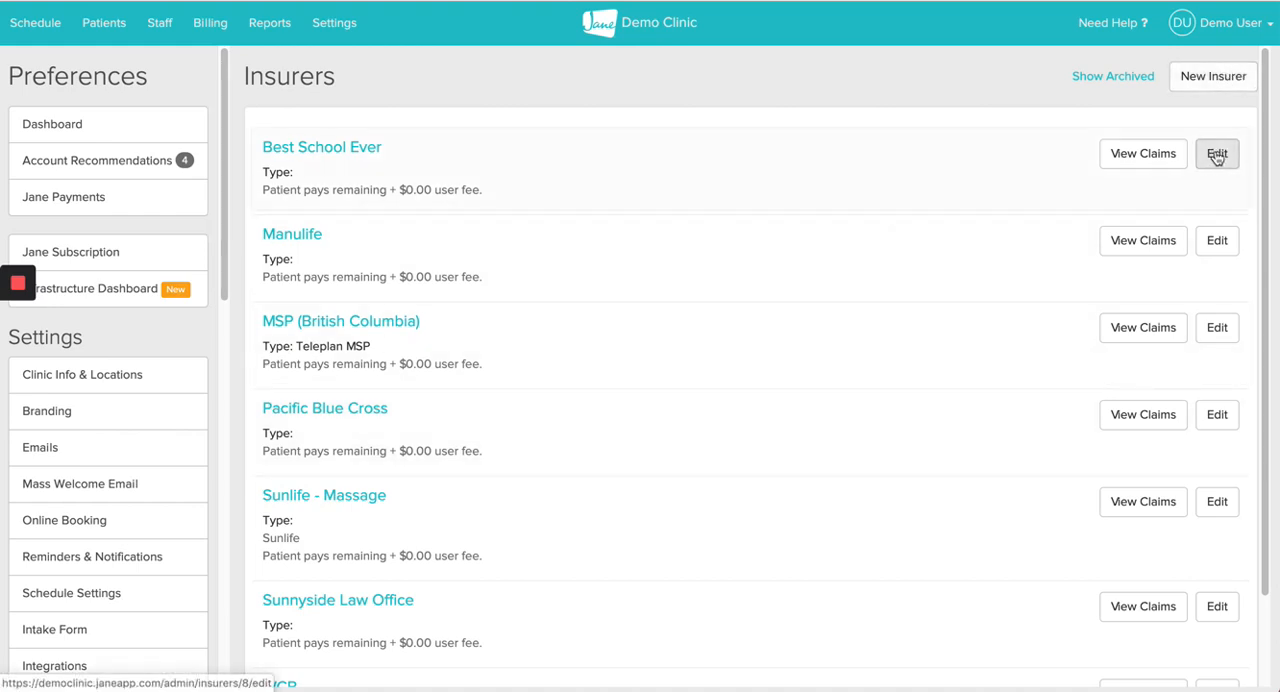
click(1222, 85)
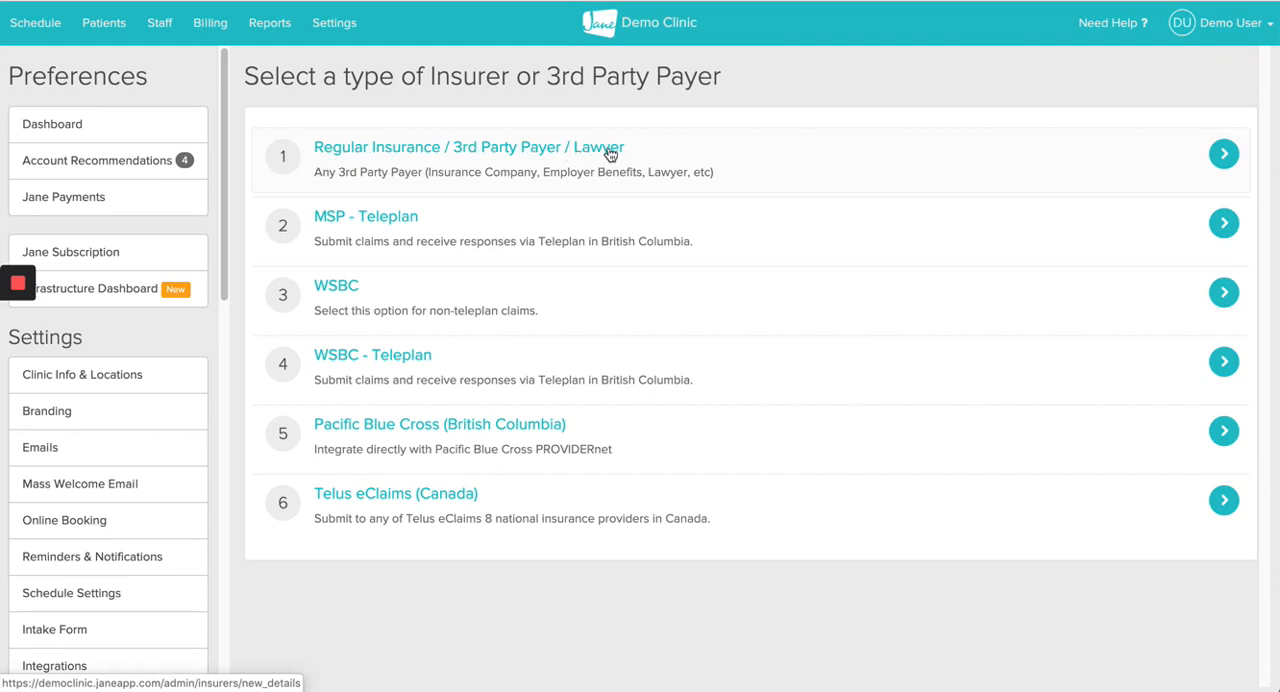
click(533, 149)
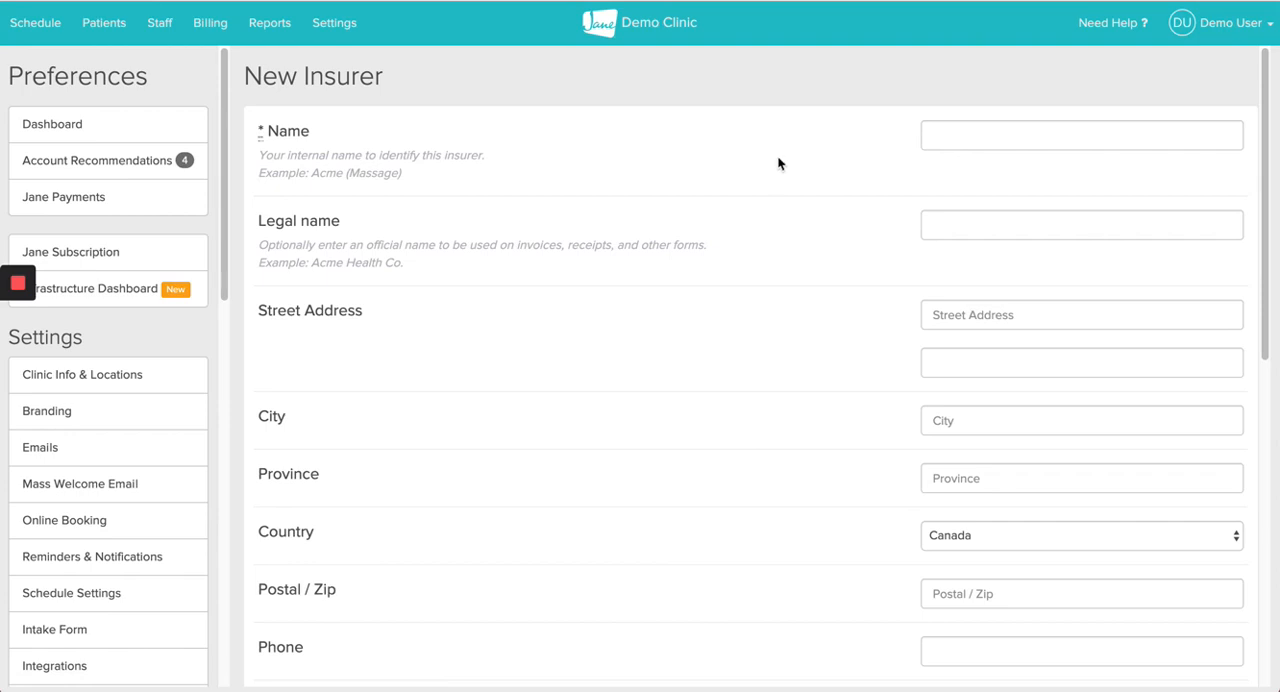
Step: Enter Great West Life as the new insurer's internal name
click(988, 122)
text(Gre)
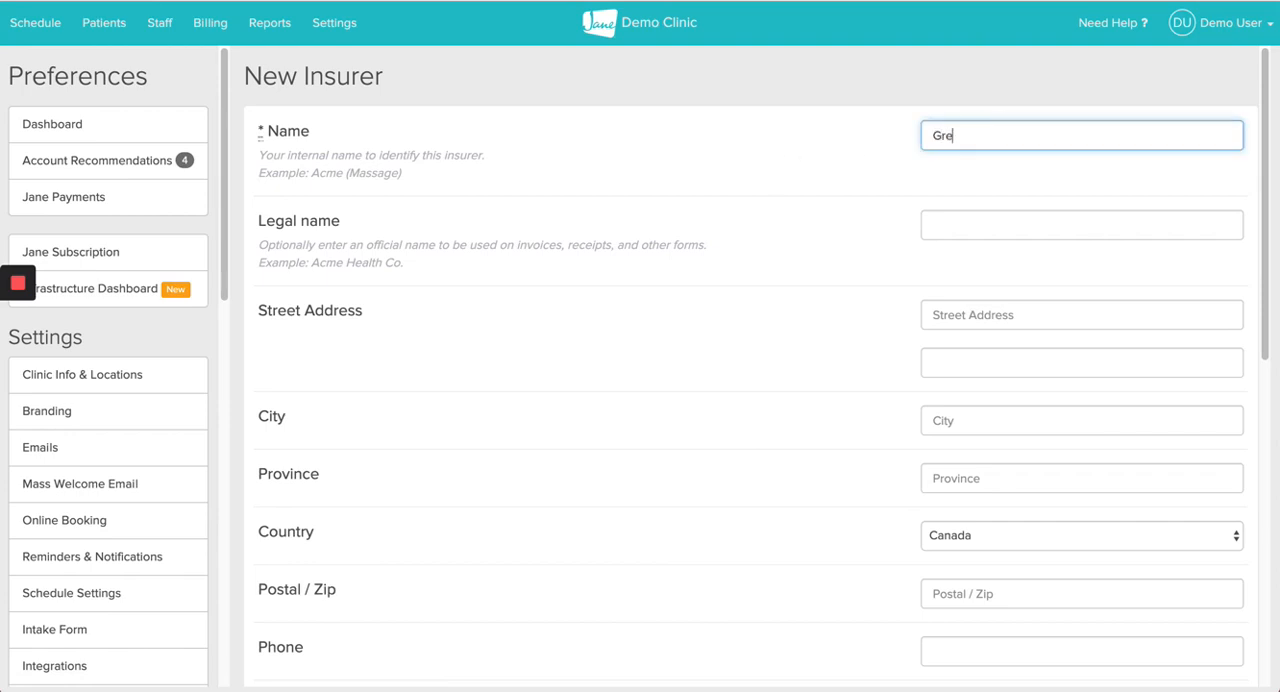
text(at West Life)
click(867, 192)
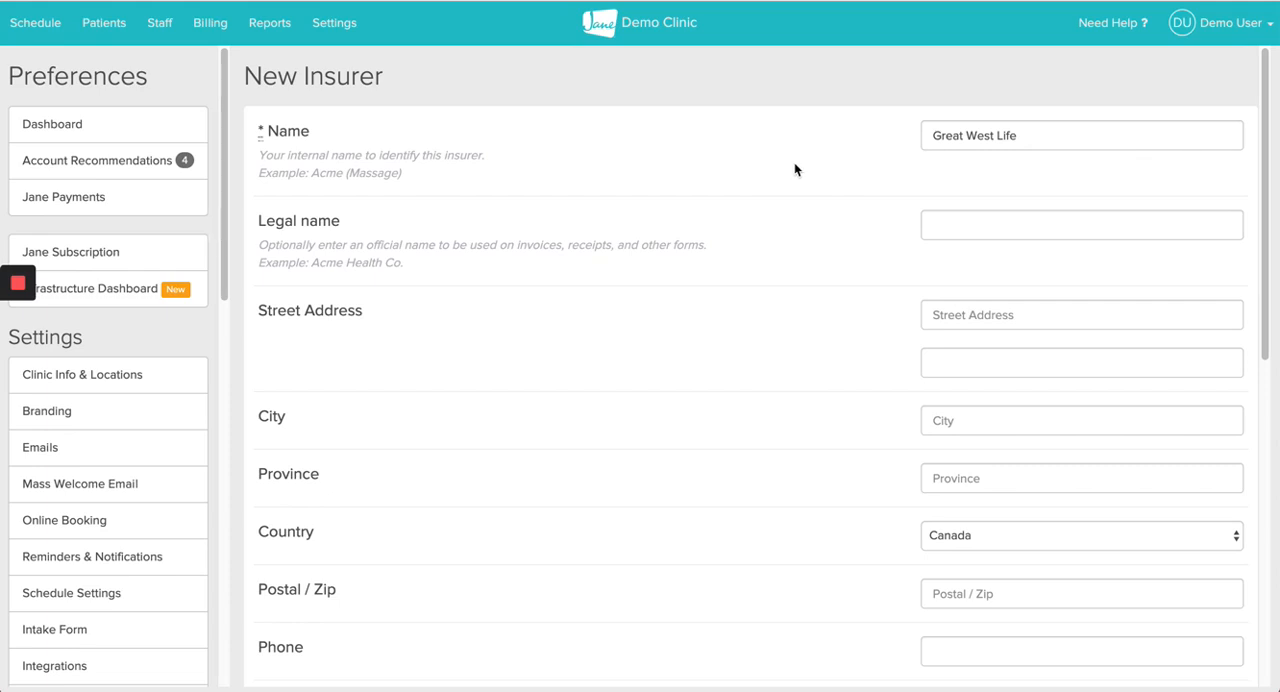
Step: Review the new insurer's contact, user fee, coverage and no-charge invoice options, then save the insurer with the defaults
scroll(749, 245, down, 2)
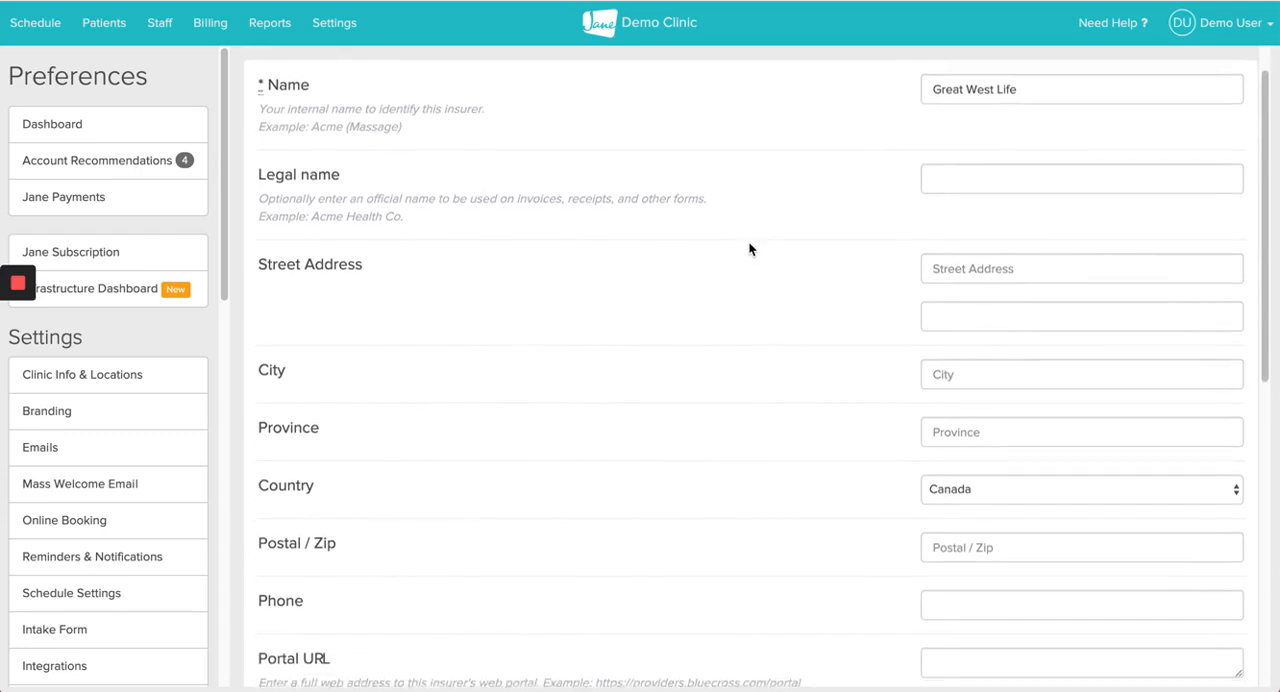
scroll(749, 243, down, 1)
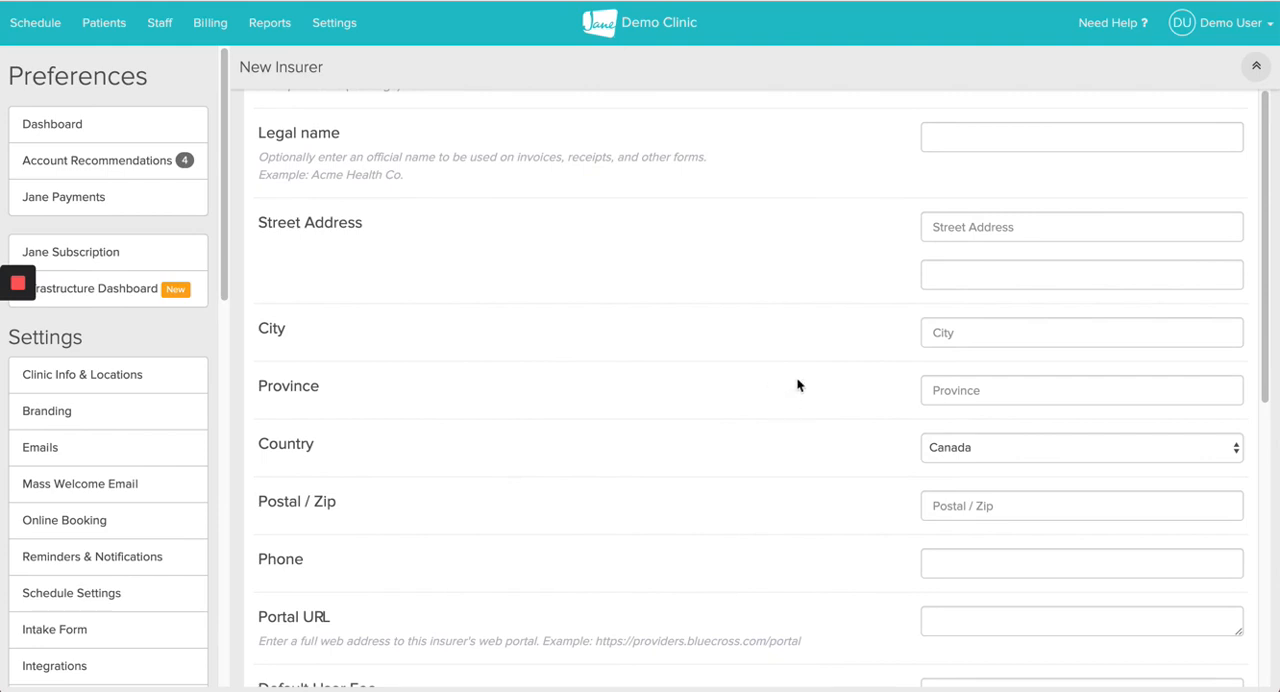
scroll(806, 383, down, 3)
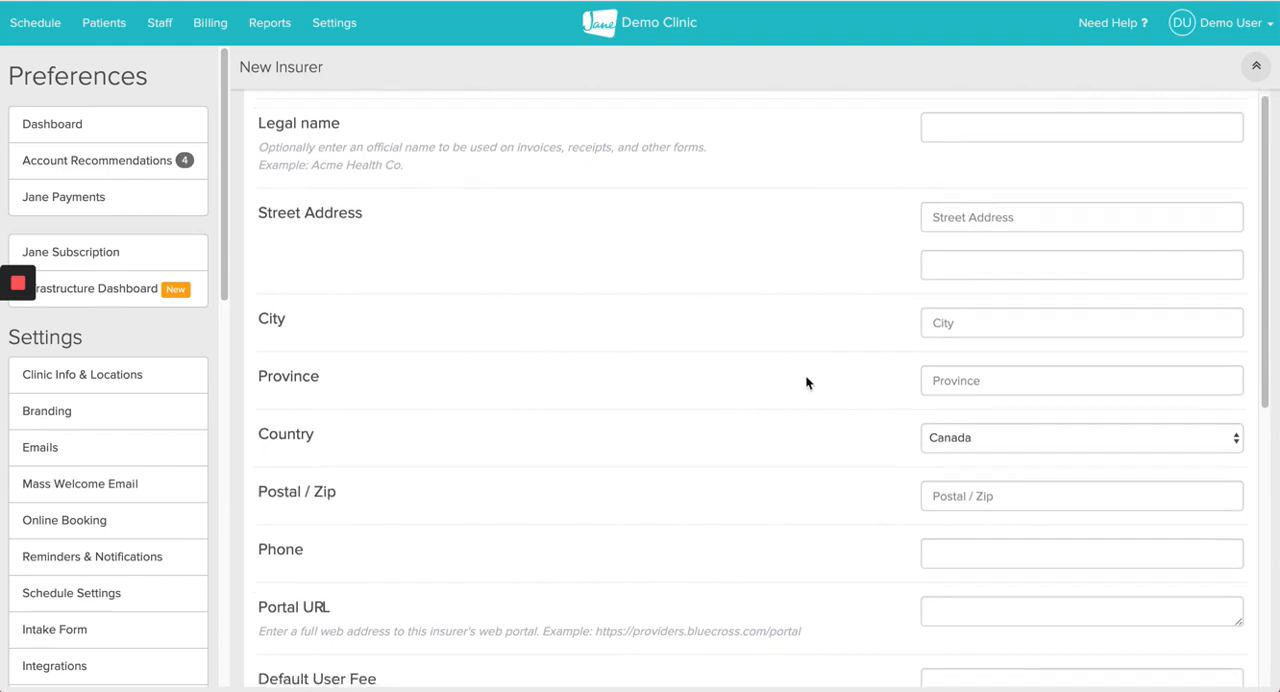
scroll(809, 384, down, 1)
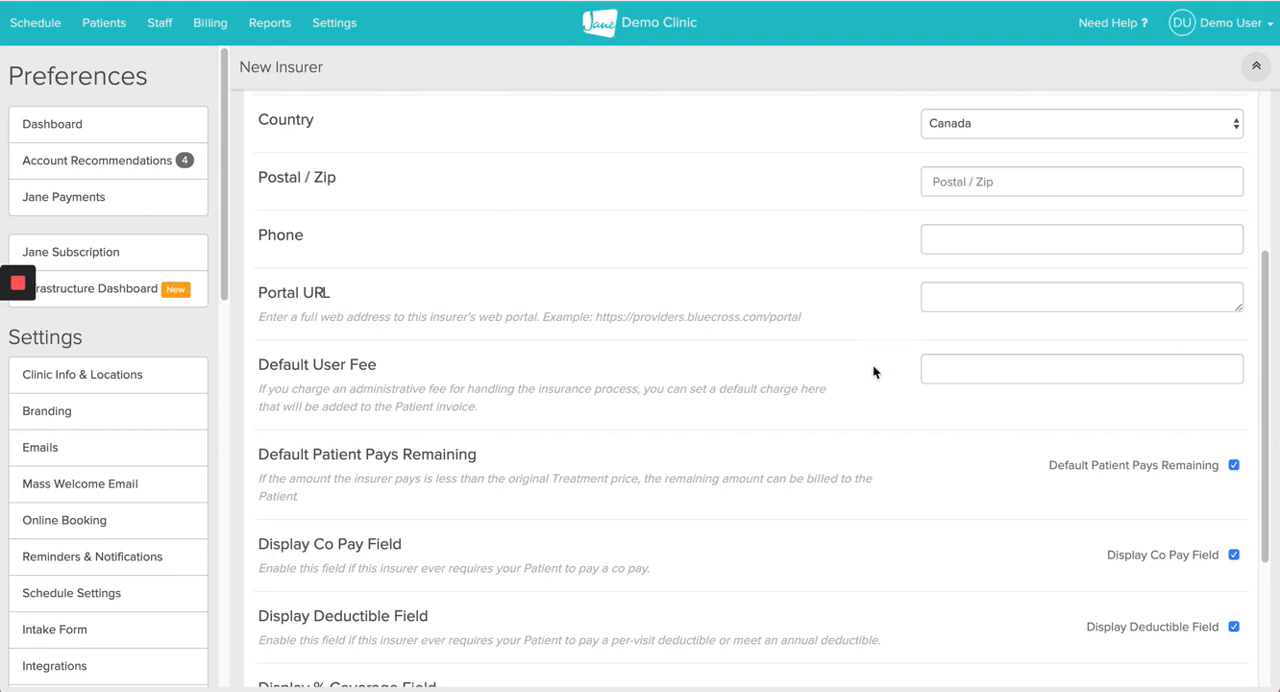
scroll(872, 370, down, 2)
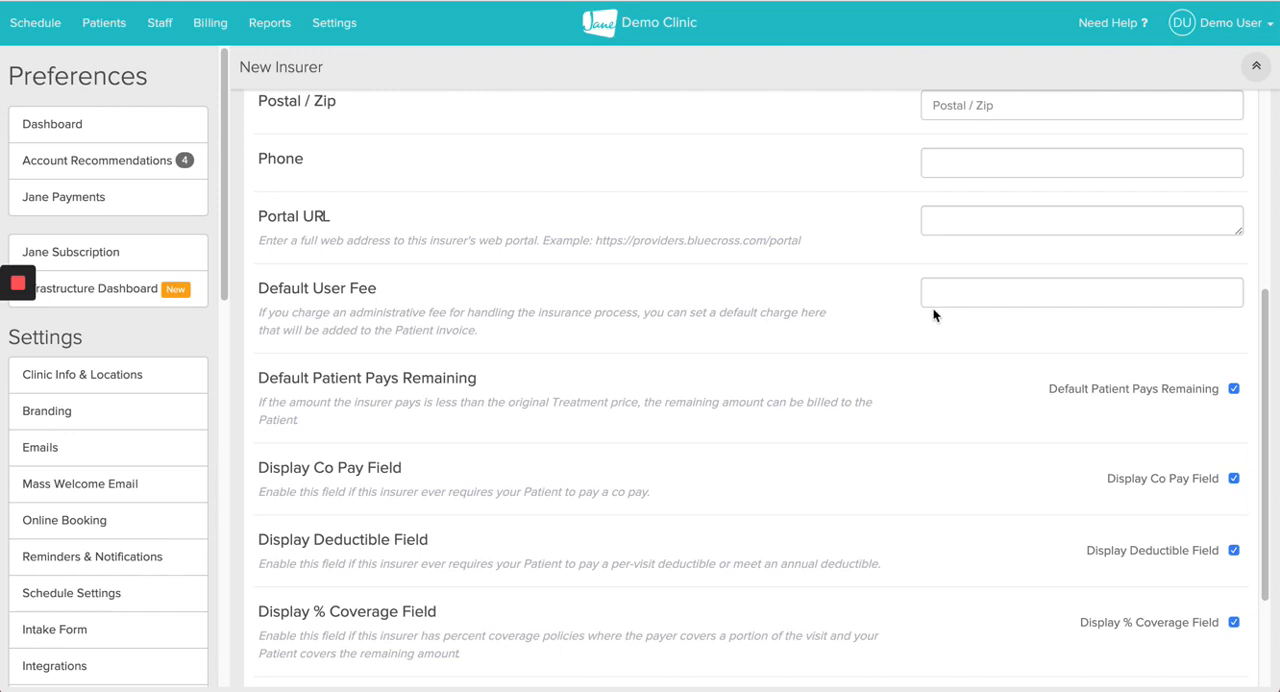
scroll(880, 308, down, 2)
scroll(892, 315, down, 1)
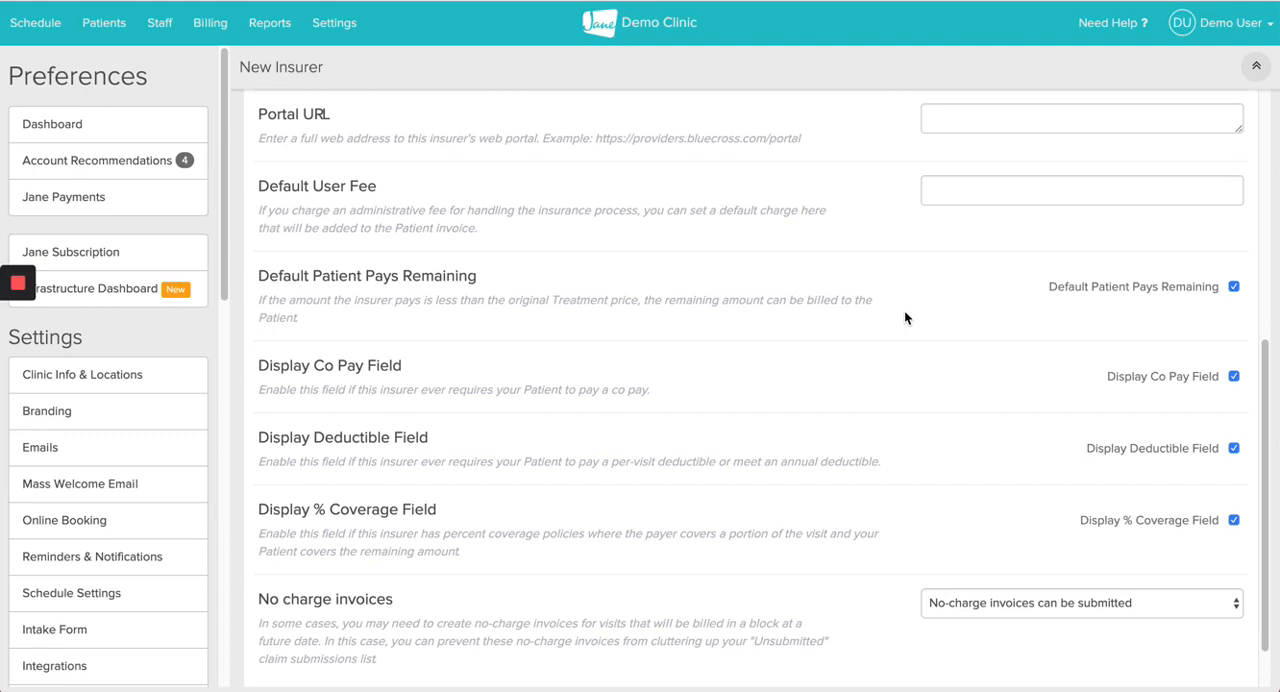
scroll(904, 318, down, 1)
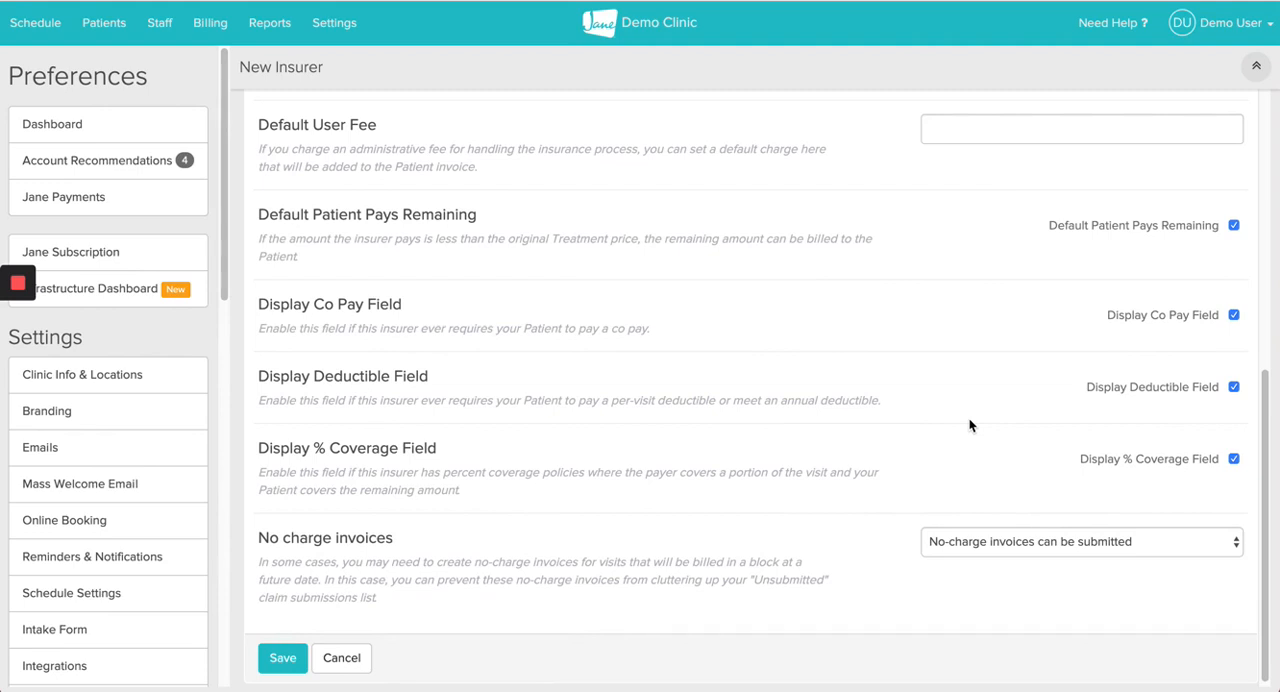
scroll(969, 424, down, 1)
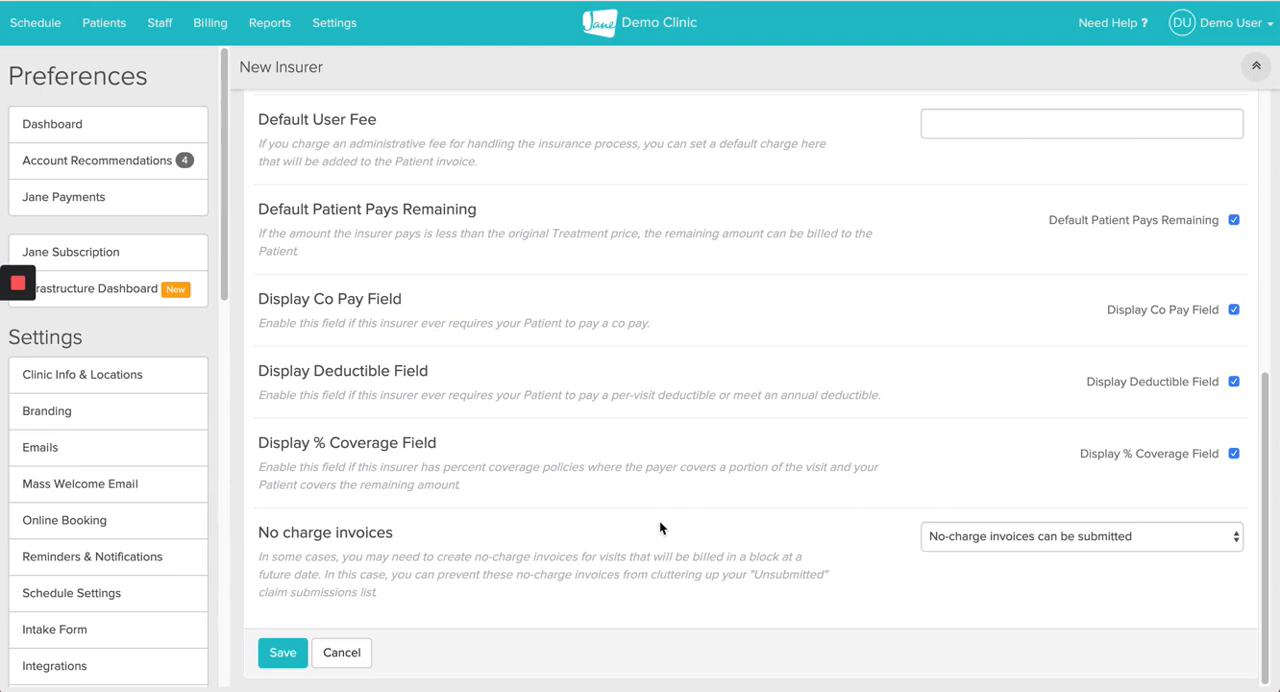
click(285, 653)
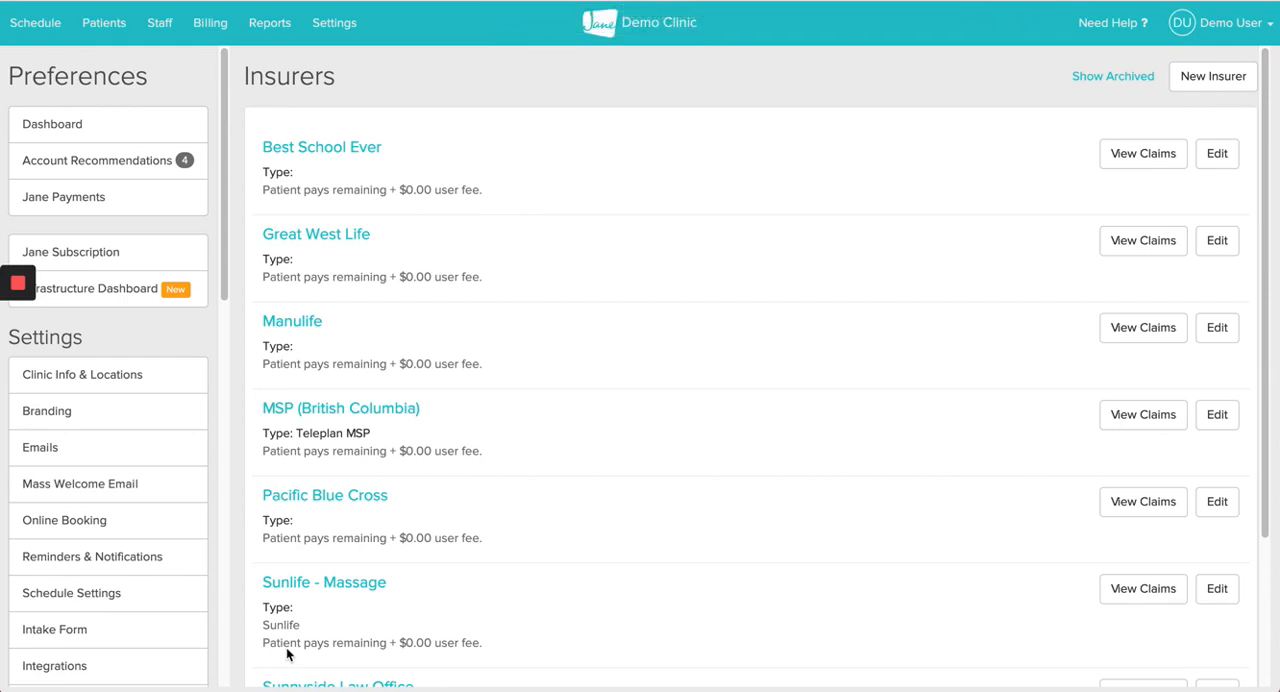
Step: Search for the patient by first name and open the claims list in the matching patient's billing records
click(108, 30)
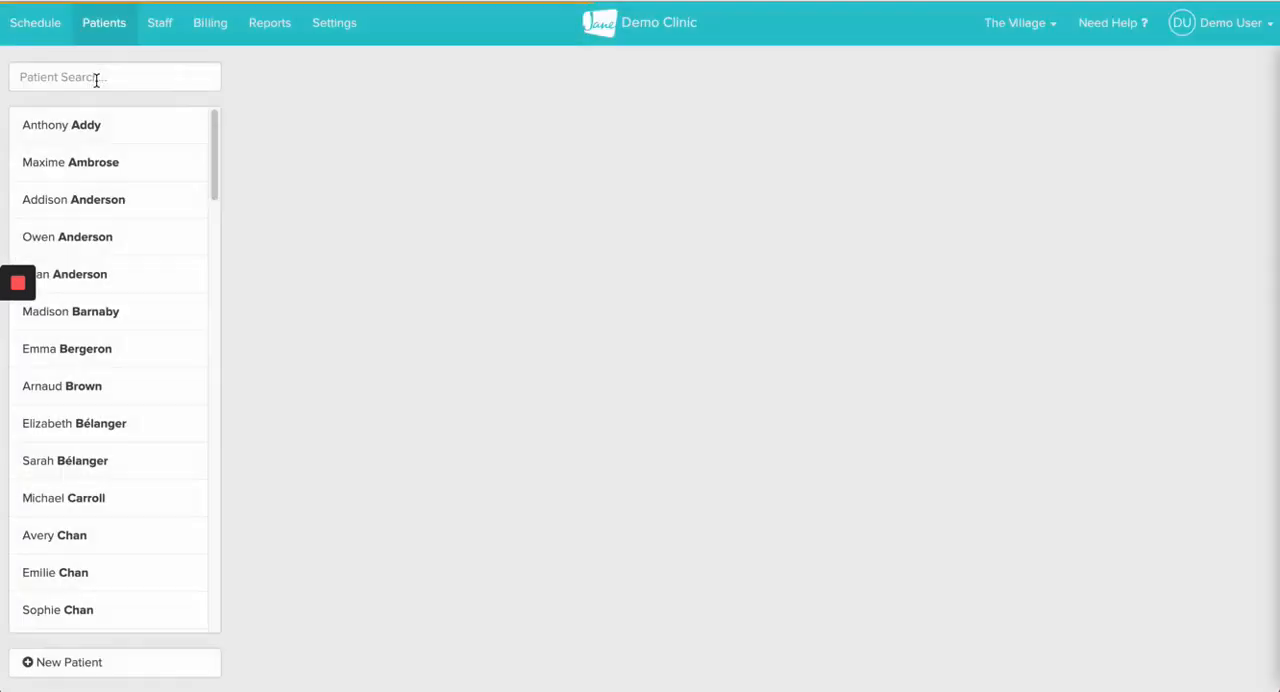
click(85, 77)
text(alice)
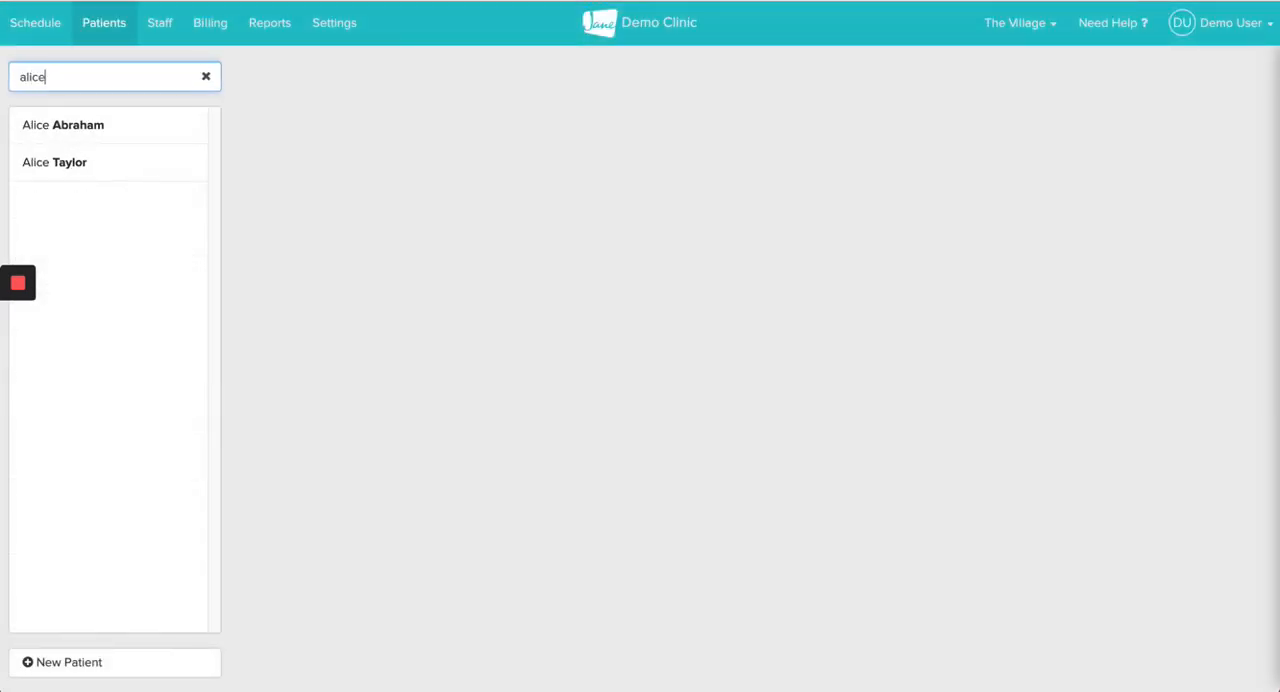
click(117, 165)
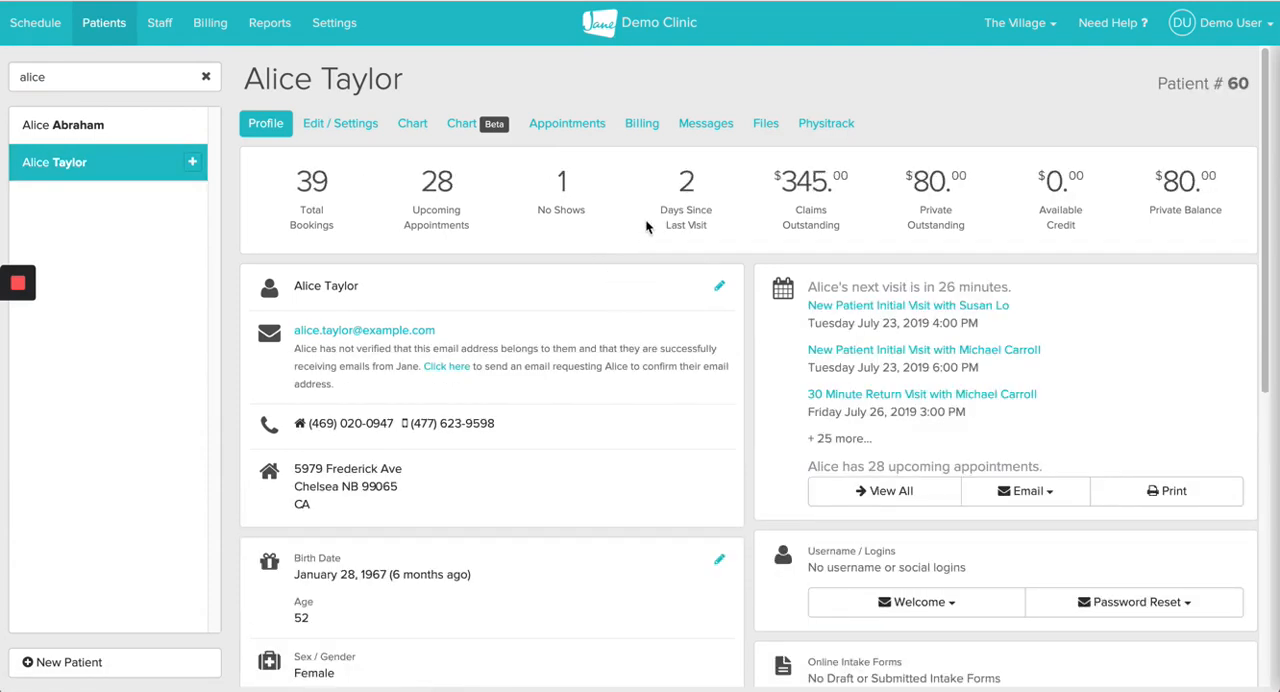
click(645, 127)
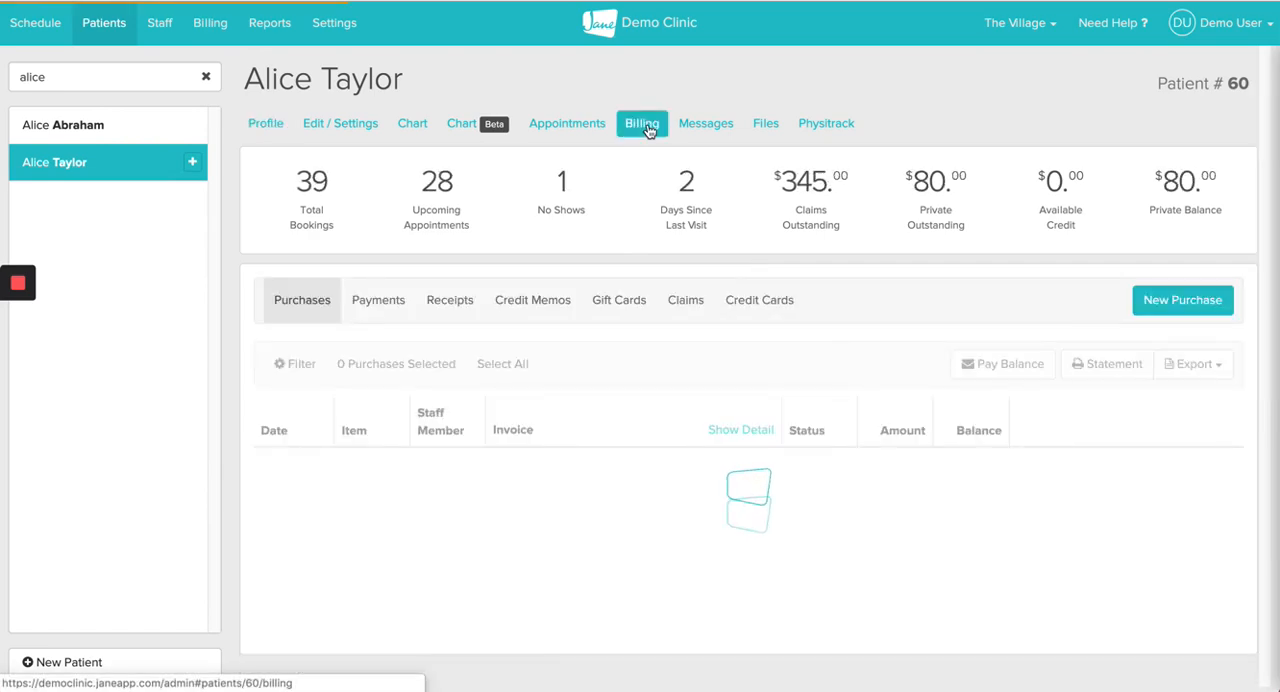
click(686, 312)
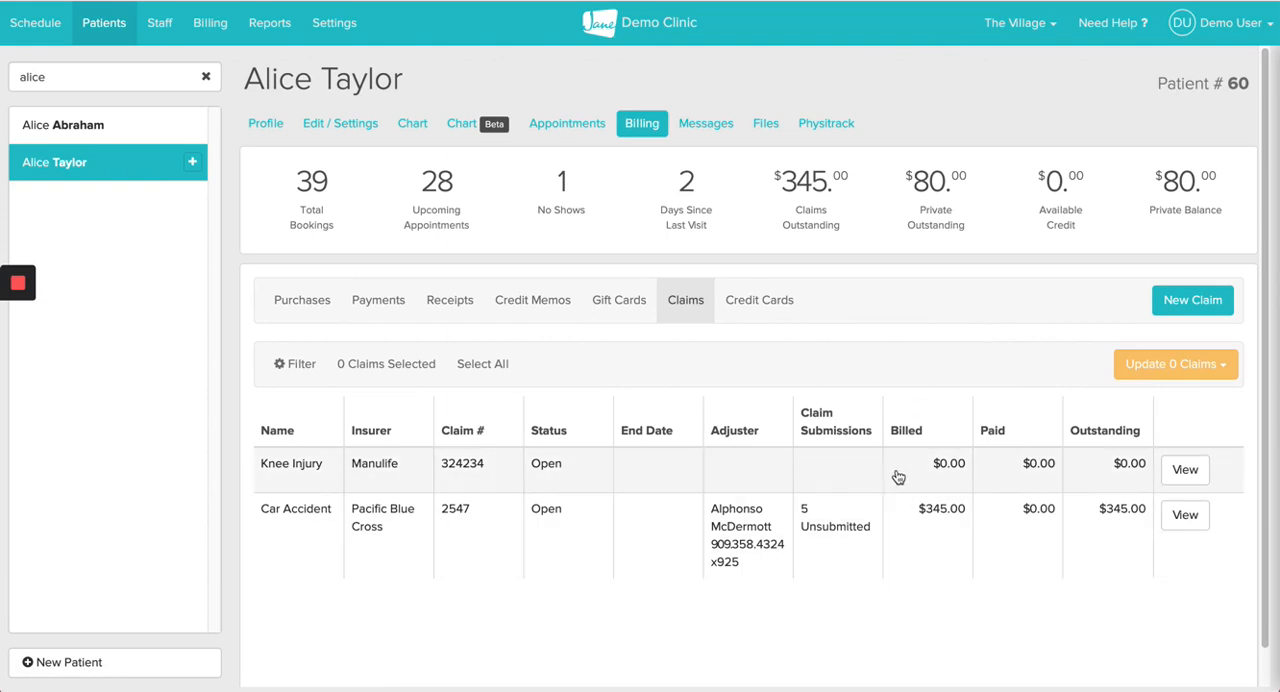
Step: Create a new claim for the patient with Great West Life as the insurer and name it Knee Injury
click(1190, 306)
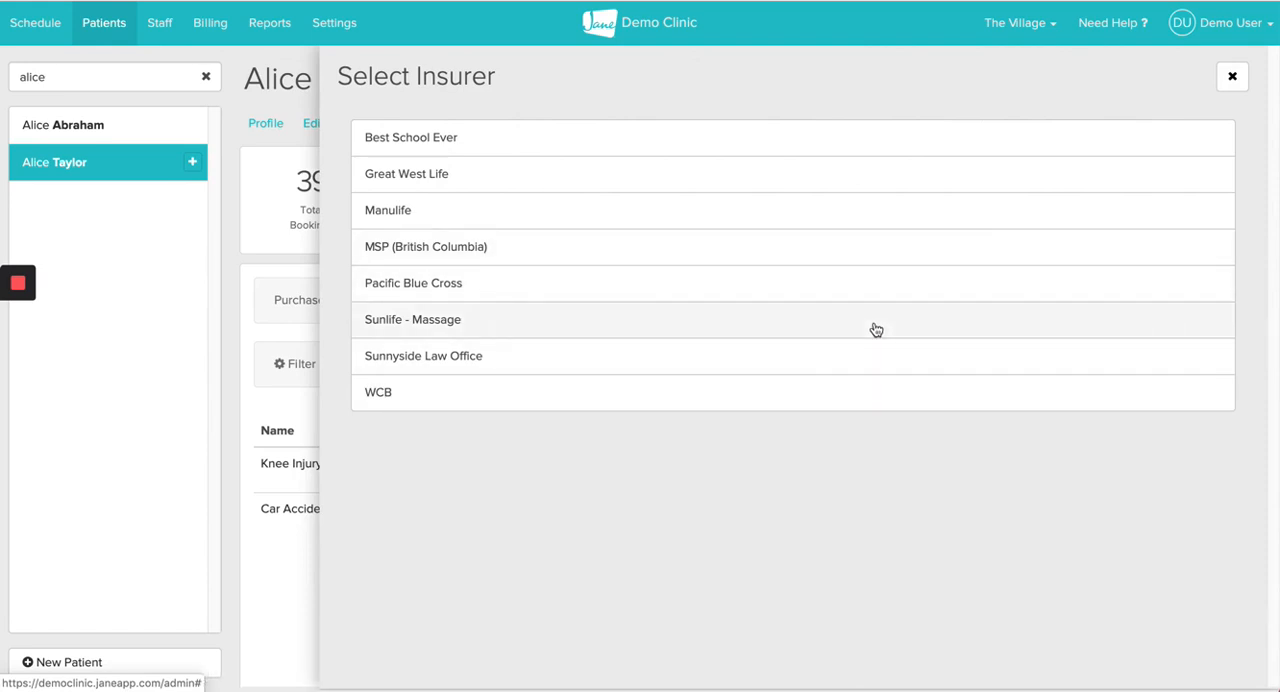
click(583, 177)
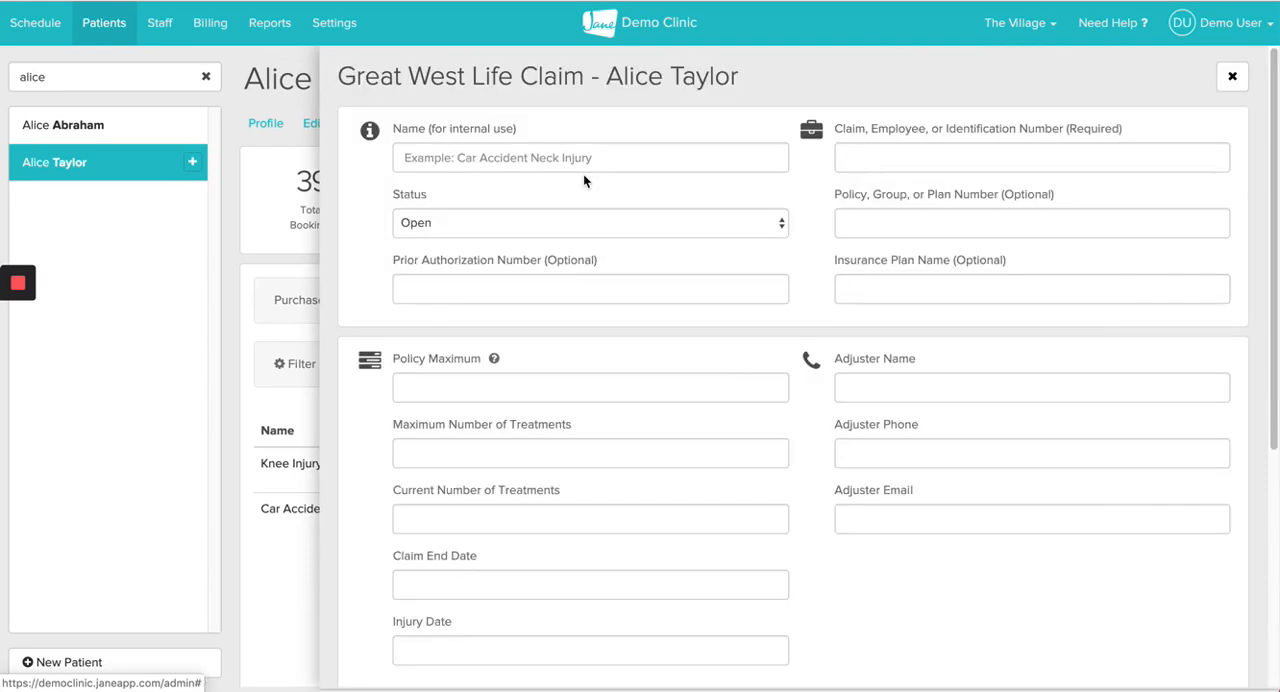
click(500, 166)
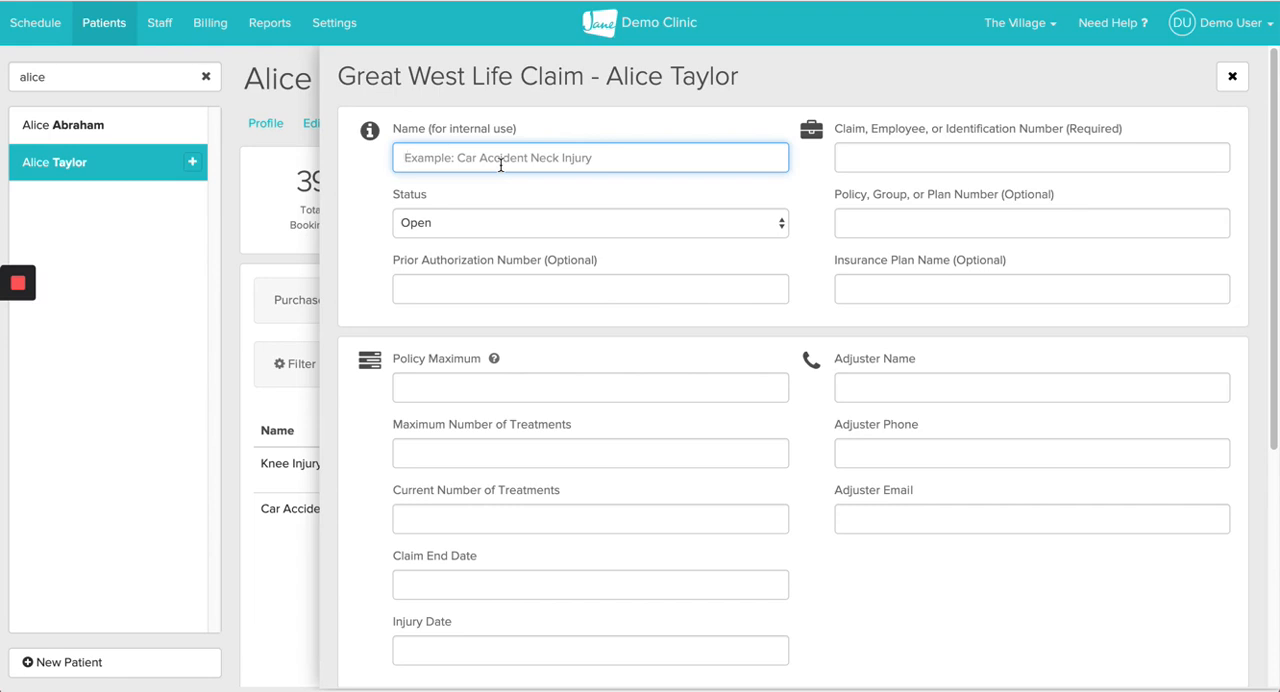
text(Knee )
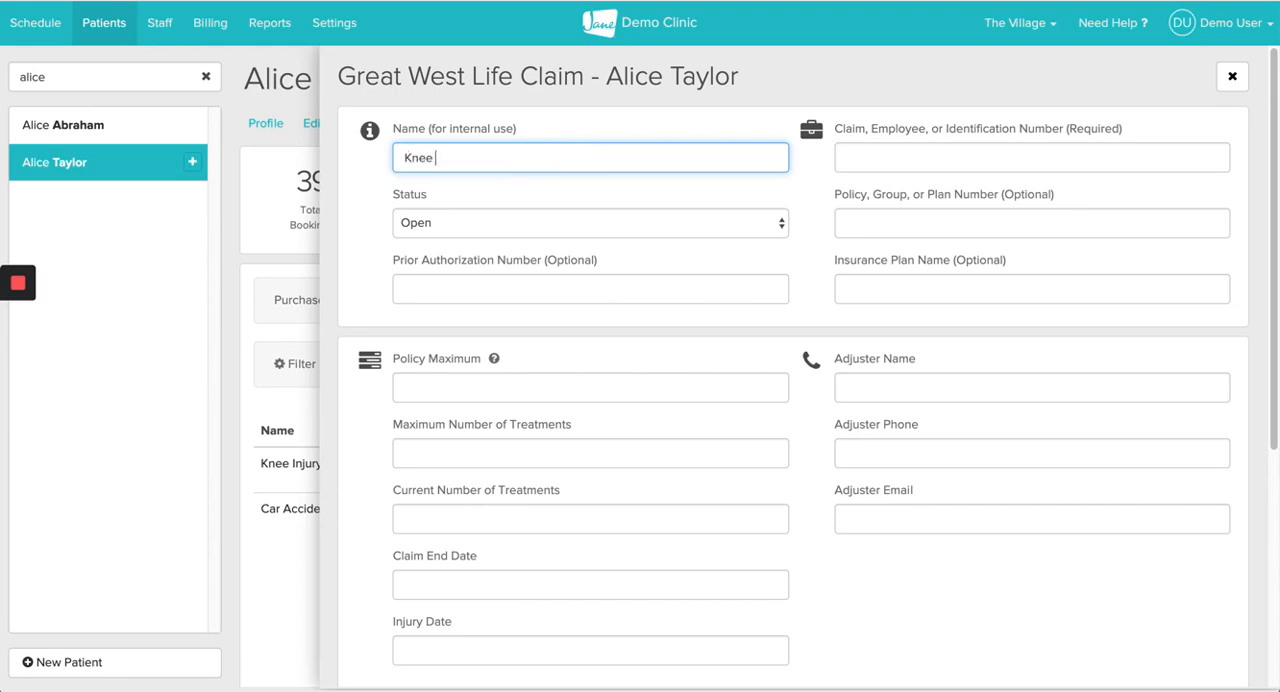
text(Injury)
click(813, 176)
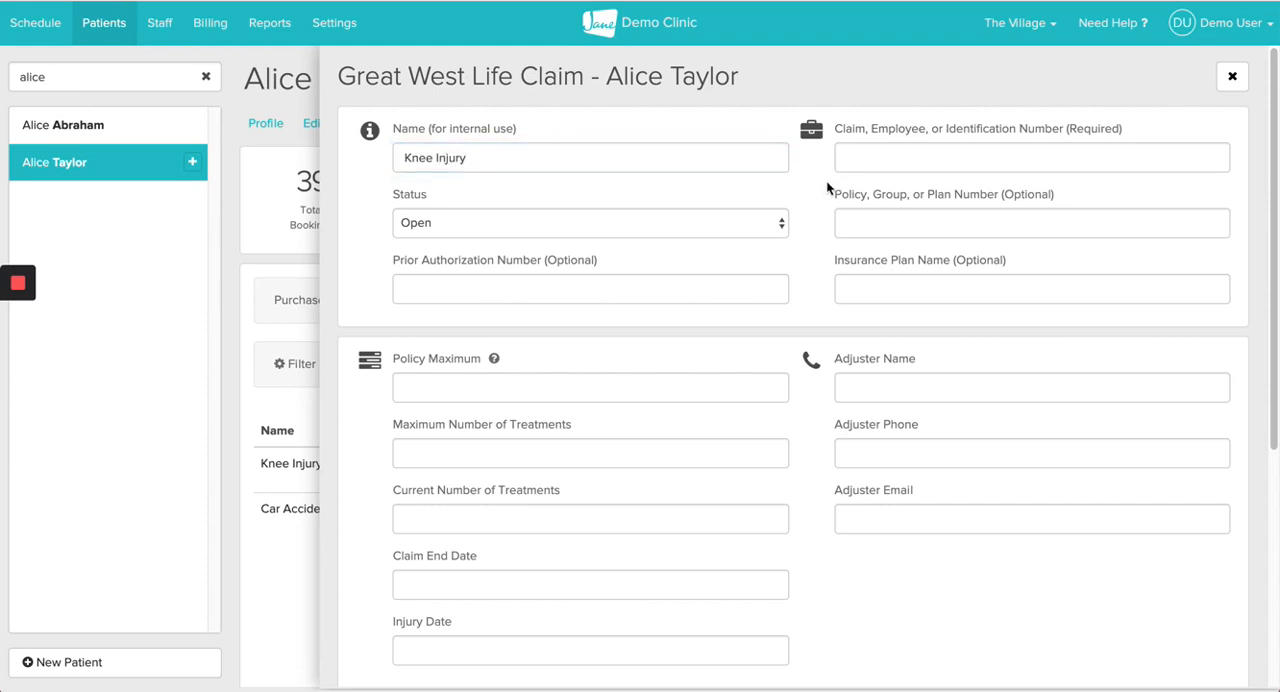
Step: Fill in the claim's required identification number and its optional policy number
click(857, 160)
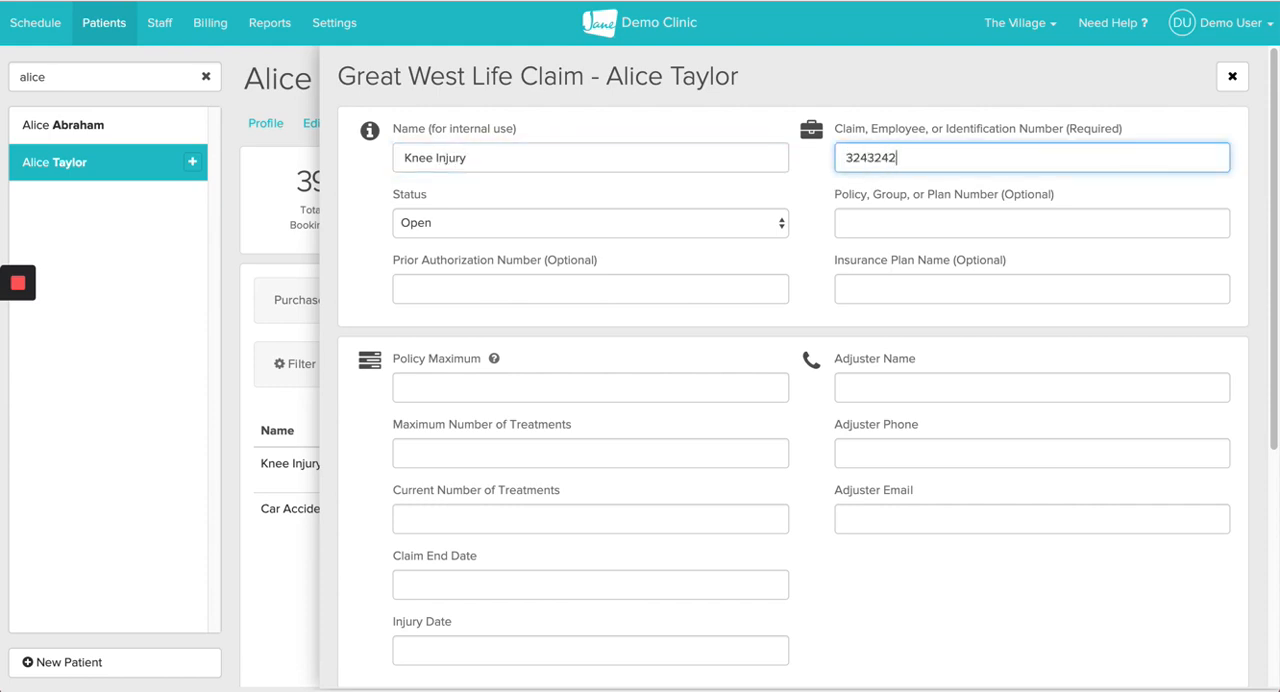
click(859, 222)
text(3242)
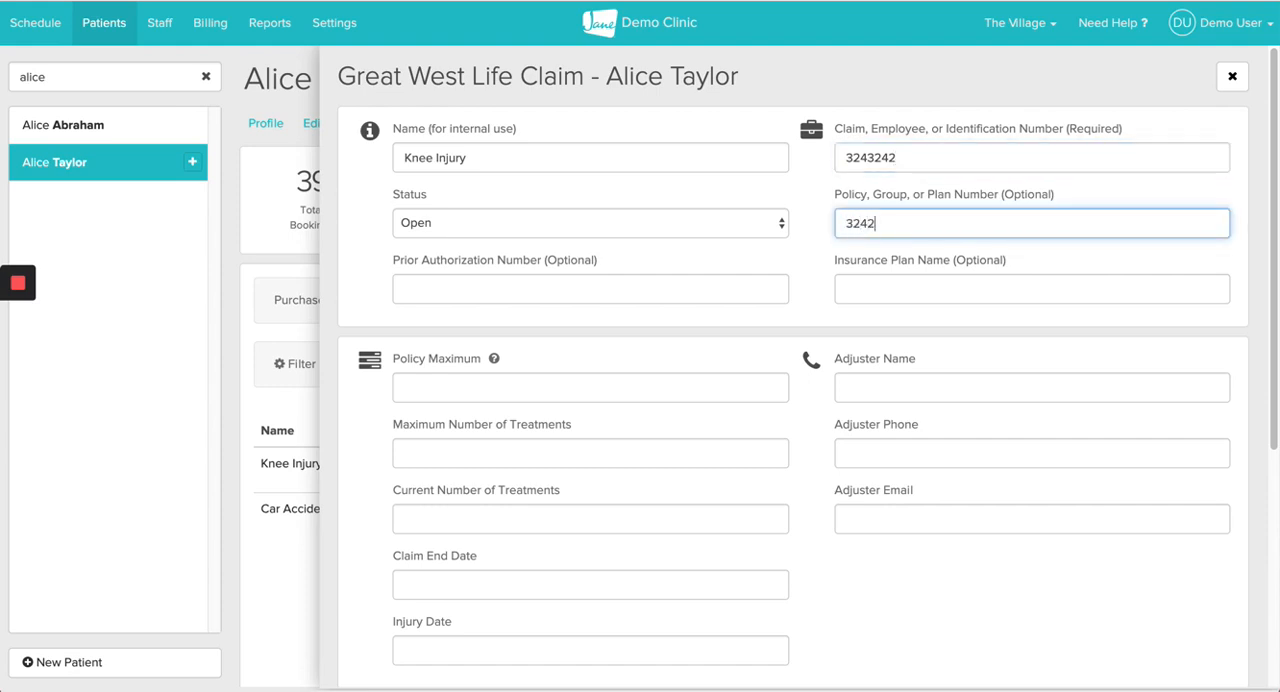
click(812, 222)
Step: Set the claim's policy maximum to 500
scroll(812, 222, down, 1)
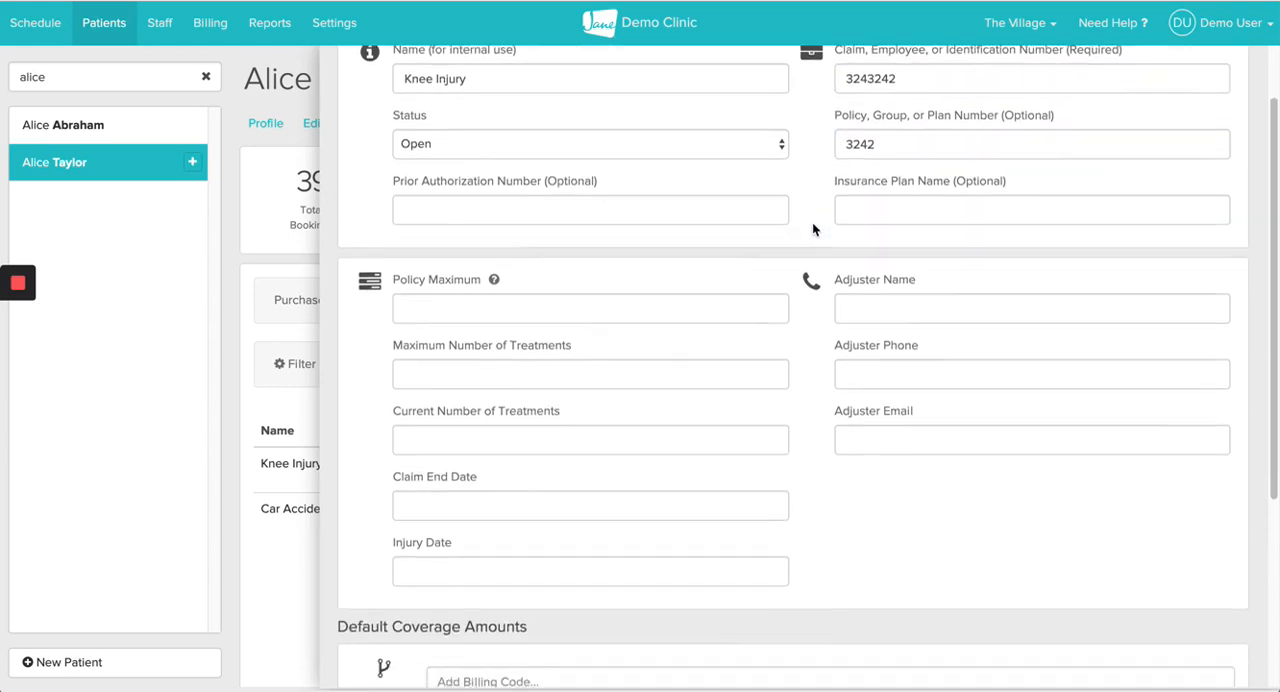
scroll(810, 260, down, 1)
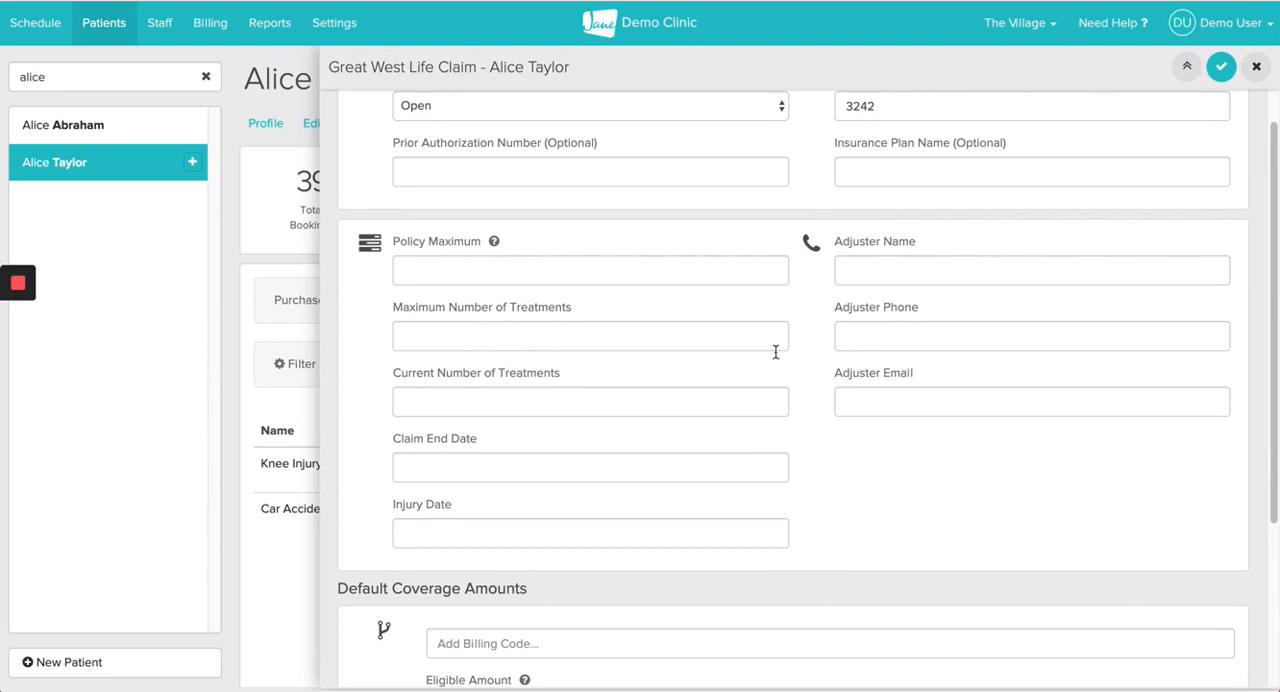
click(538, 265)
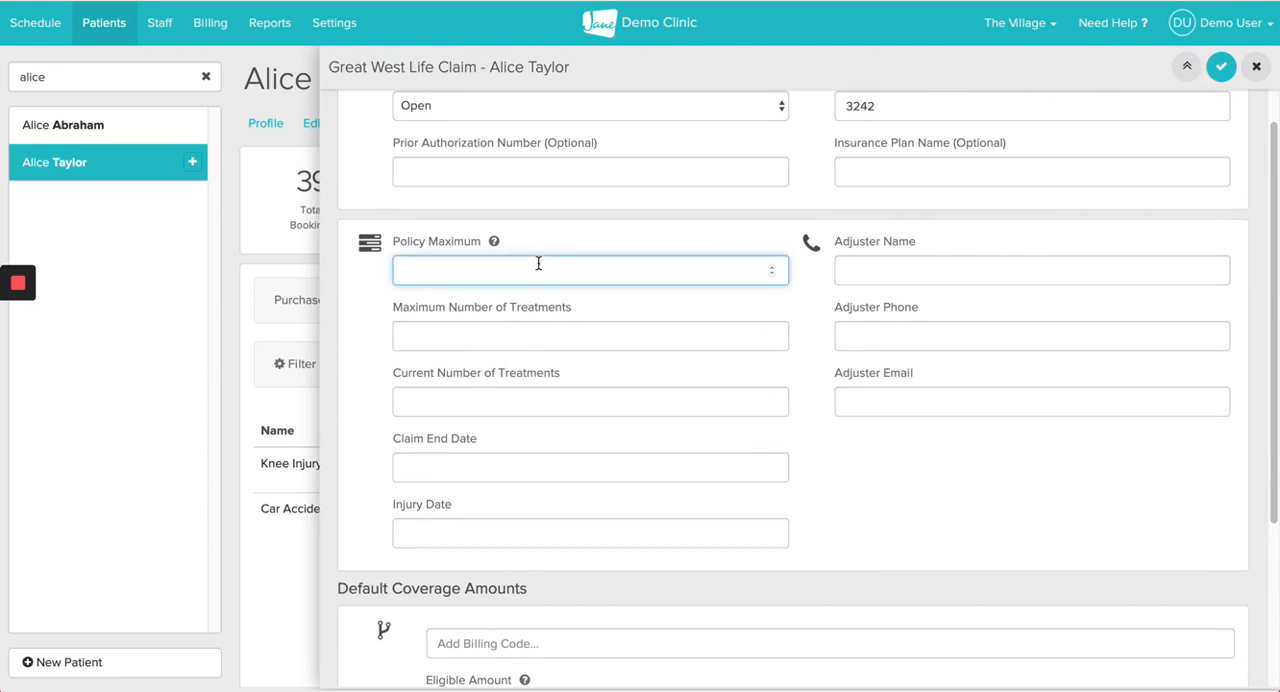
text(500)
click(604, 308)
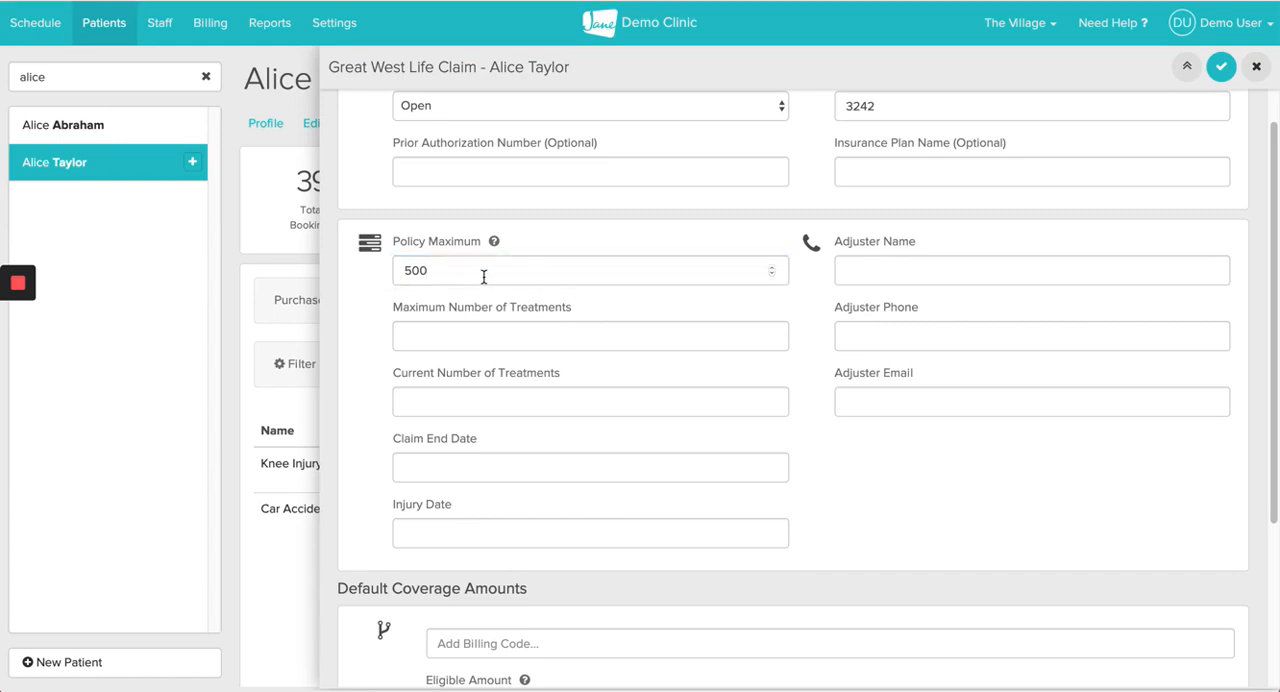
Step: Set the claim's default coverage to 80% and save the Great West Life claim
scroll(586, 331, down, 1)
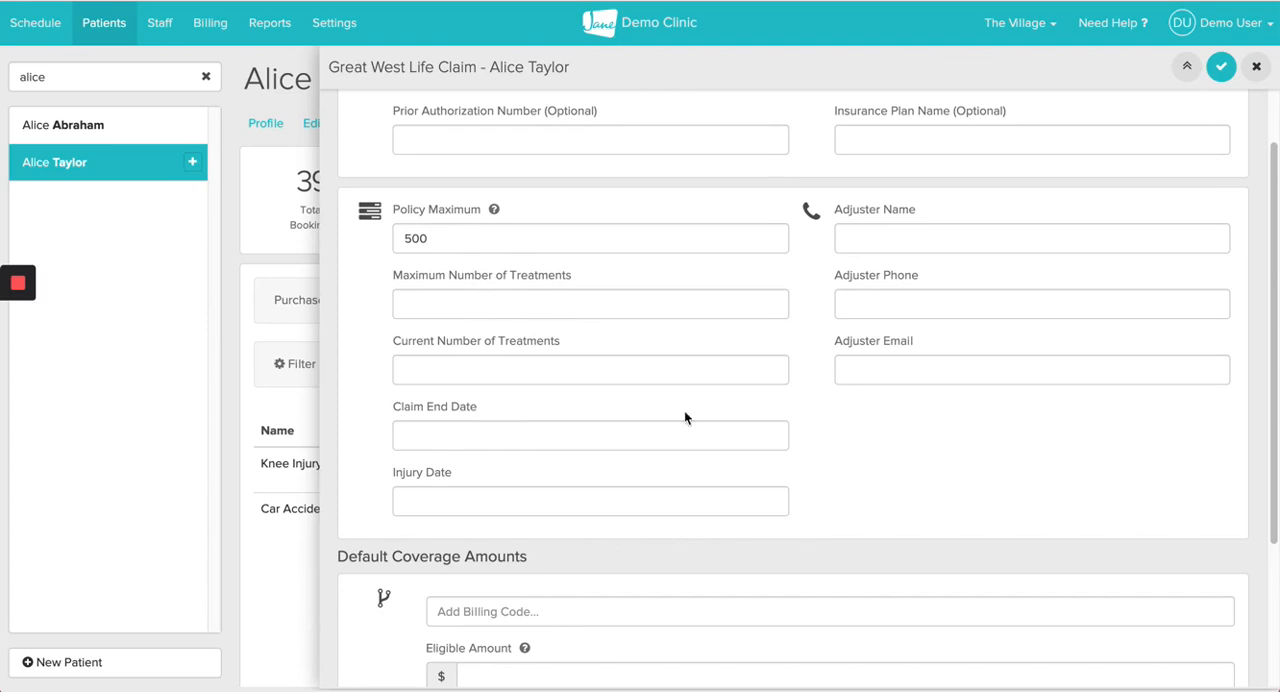
scroll(824, 305, up, 1)
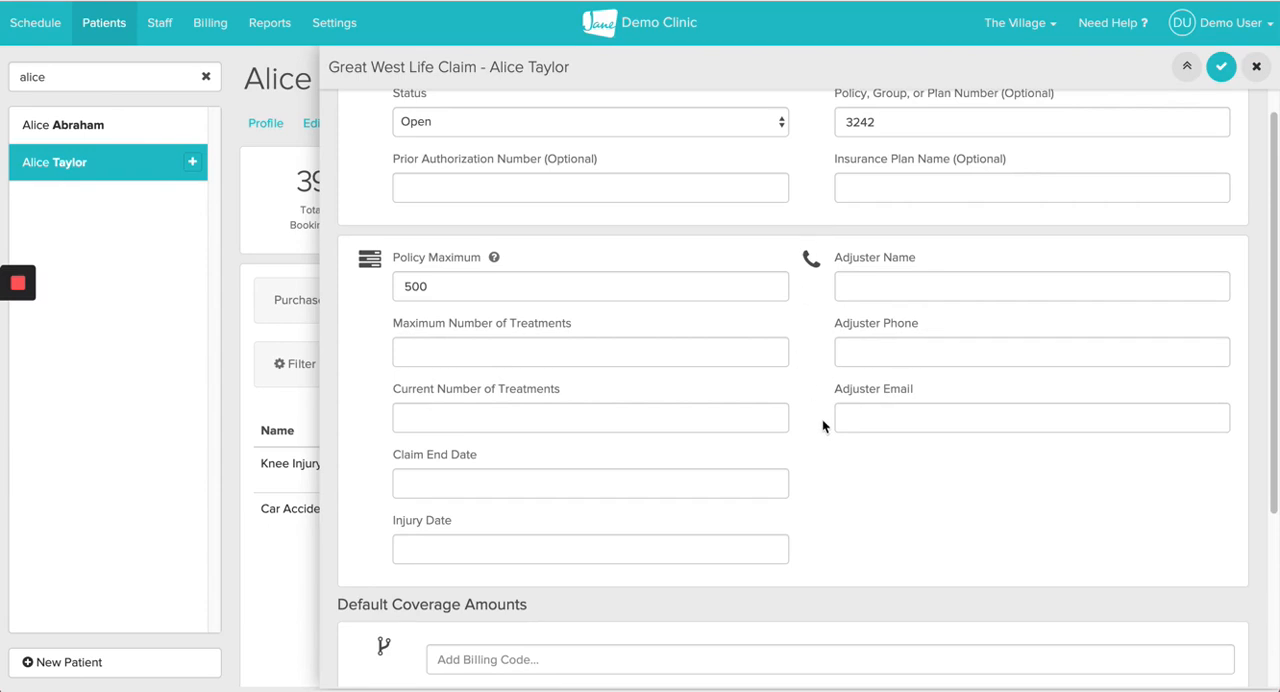
scroll(822, 425, down, 5)
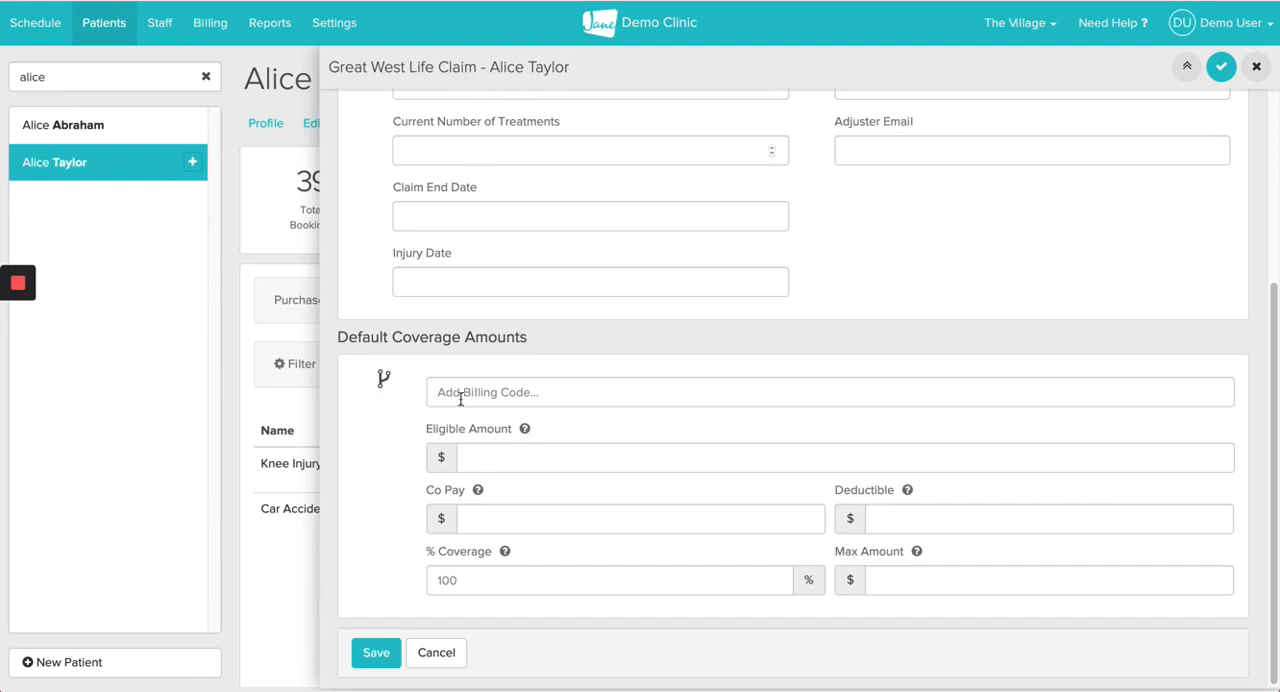
click(447, 581)
text(80)
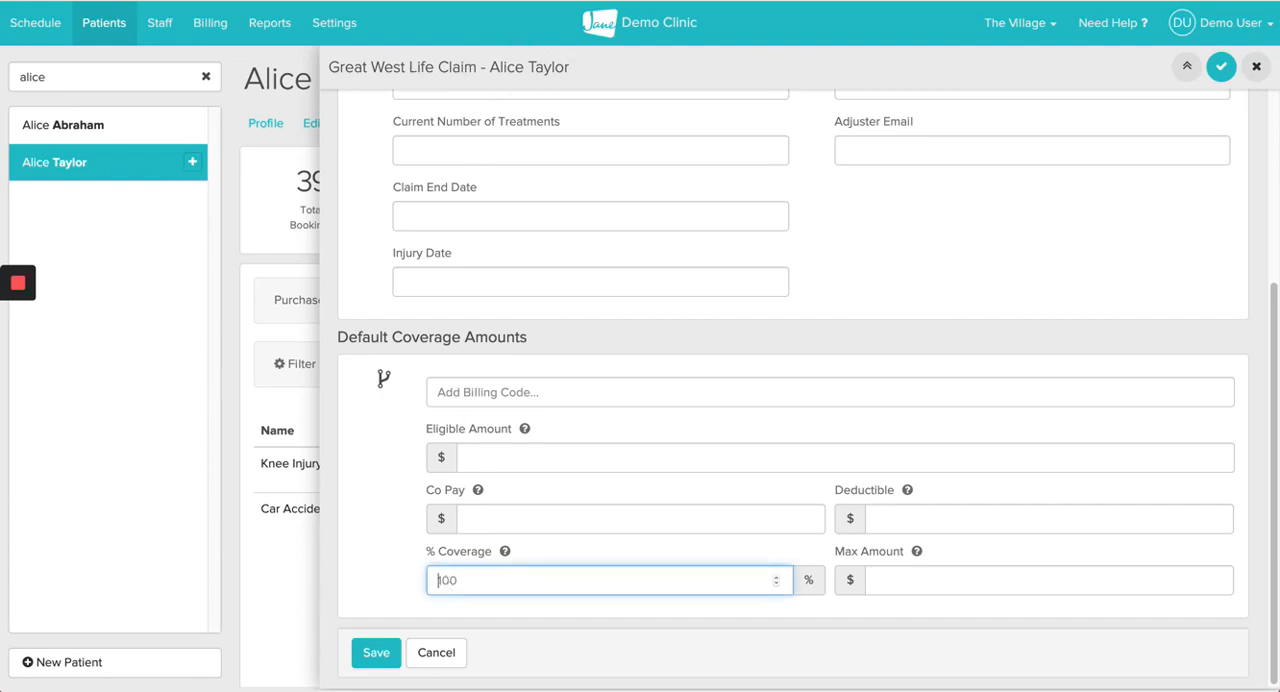
click(387, 584)
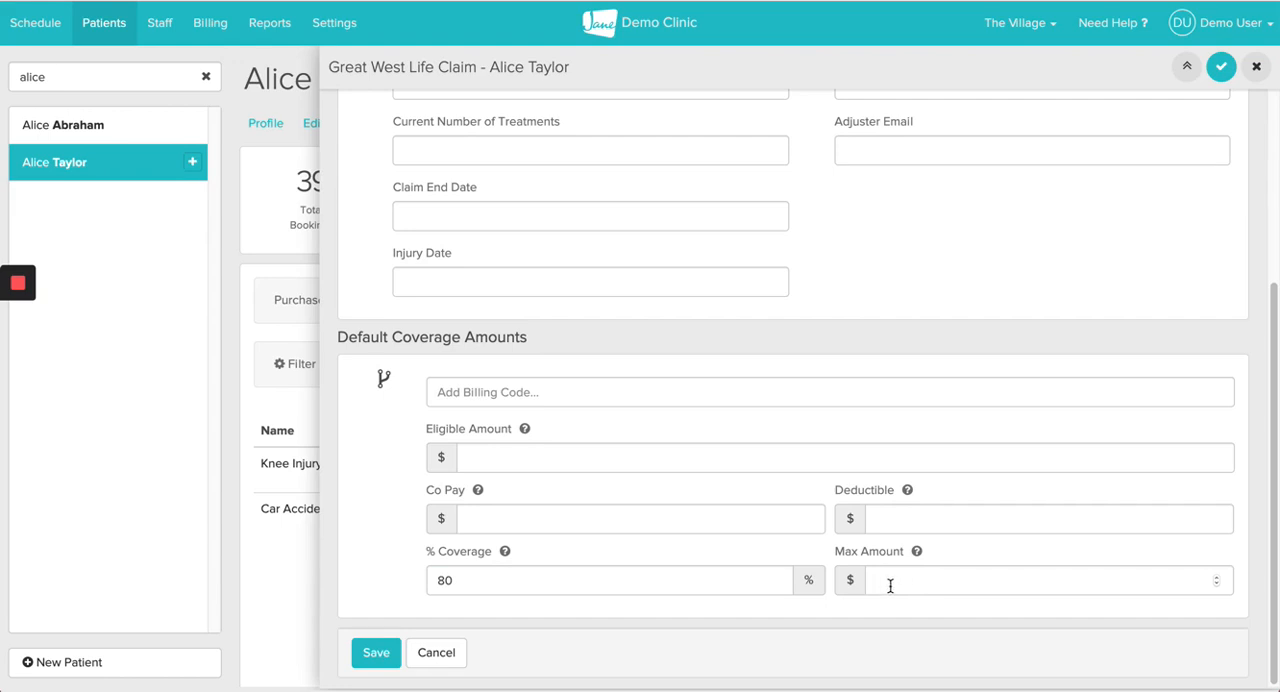
click(376, 652)
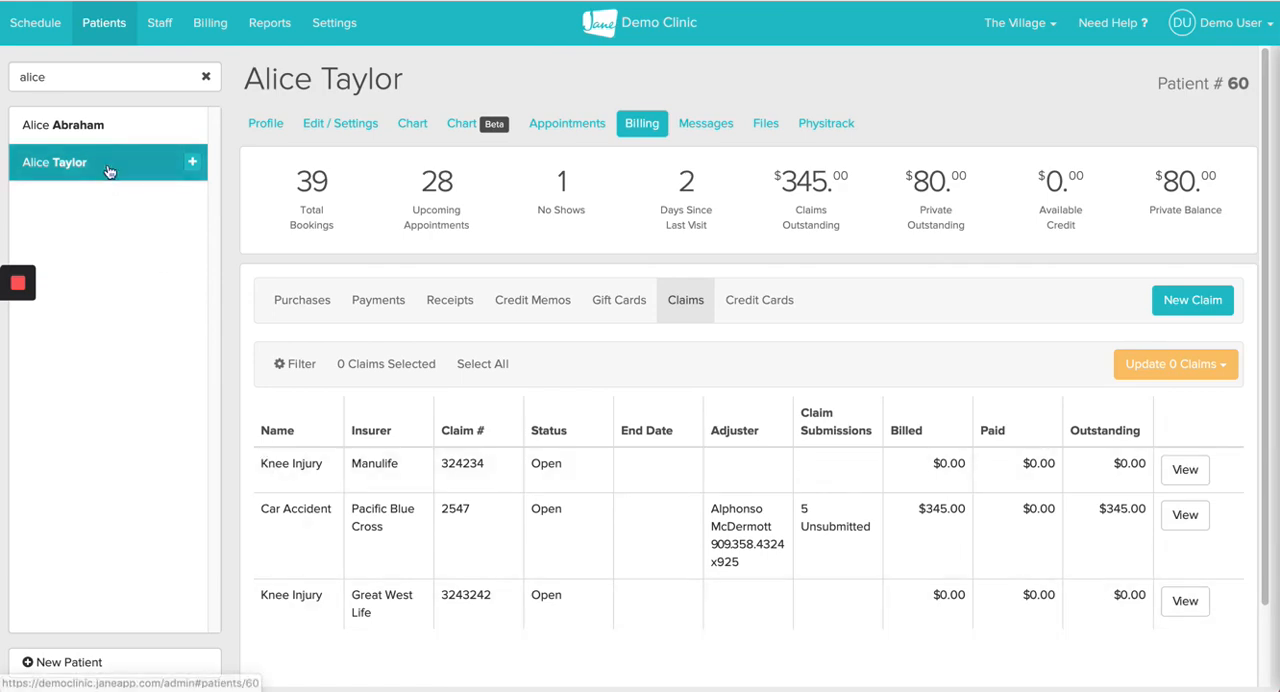
Step: Start a new appointment for the patient in the free 3:00 PM slot on the July 23rd schedule
click(44, 37)
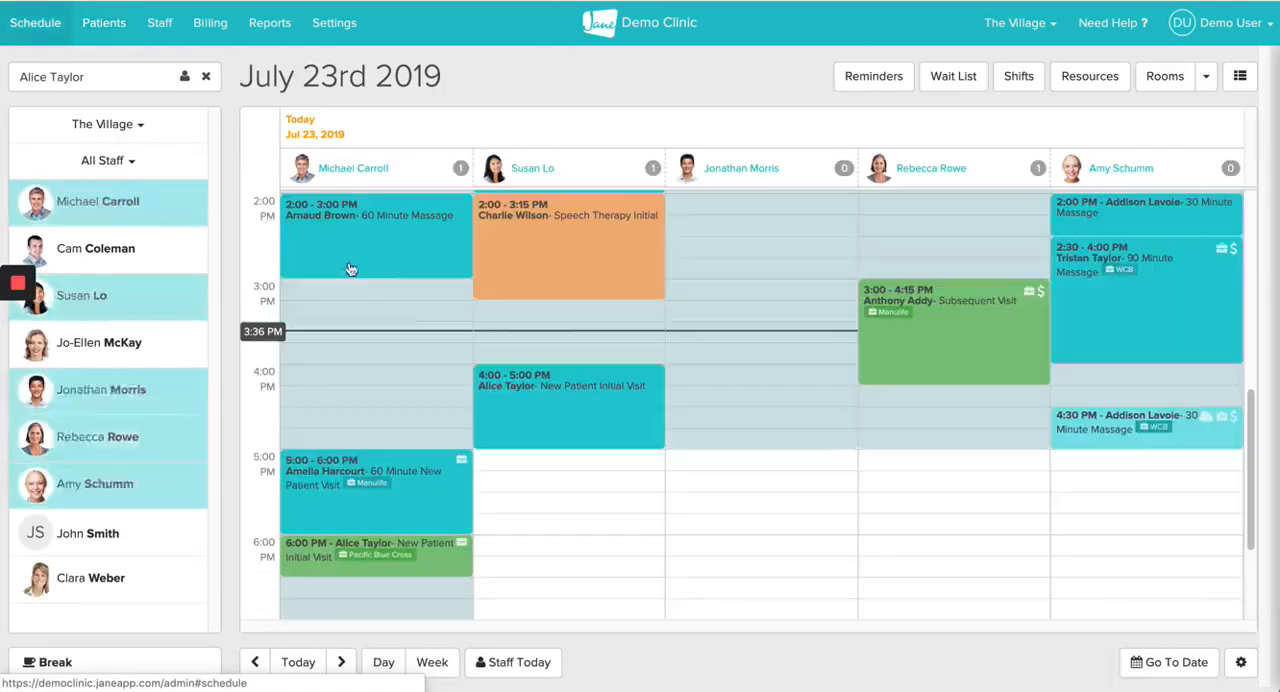
scroll(408, 316, up, 3)
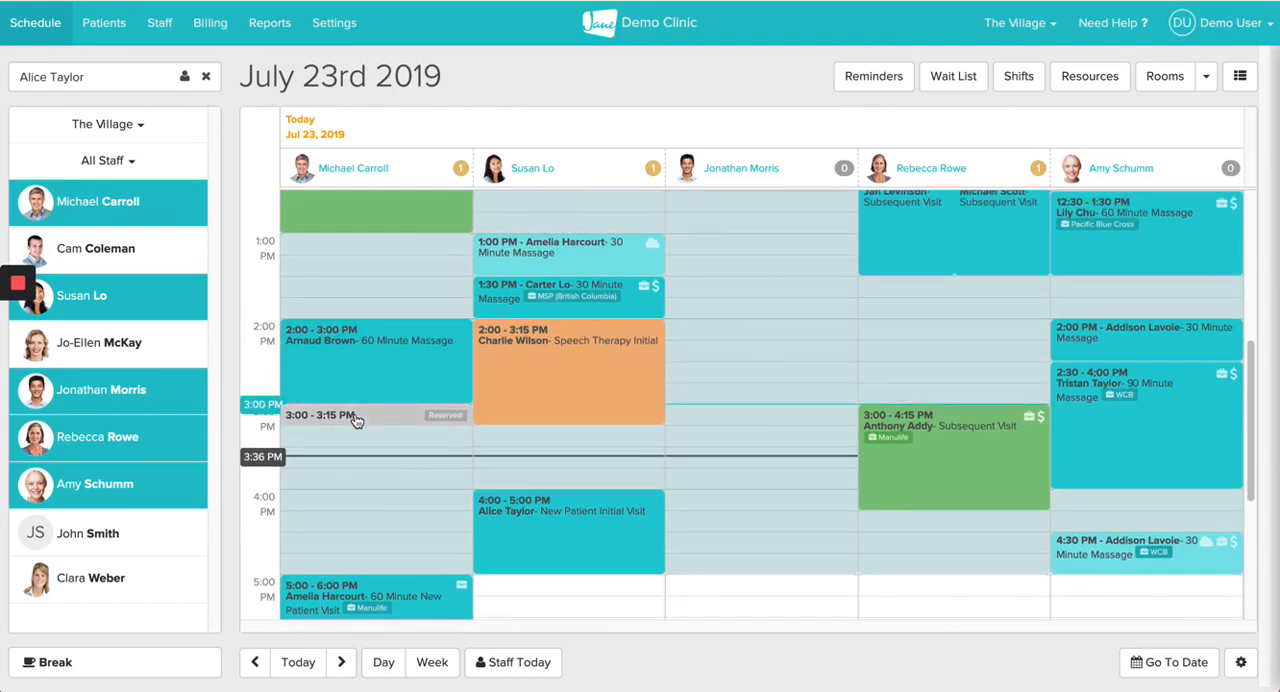
click(357, 420)
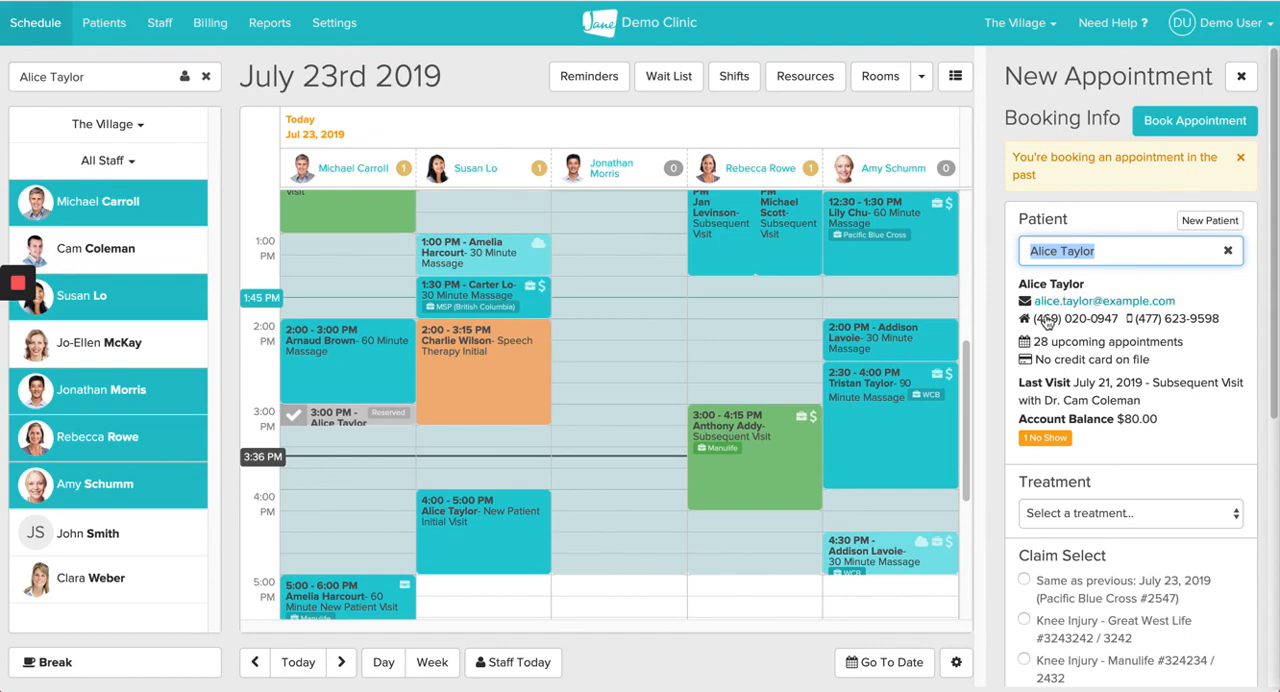
Step: Book the appointment as a Subsequent Visit with the Great West Life Knee Injury claim attached
scroll(1046, 322, down, 2)
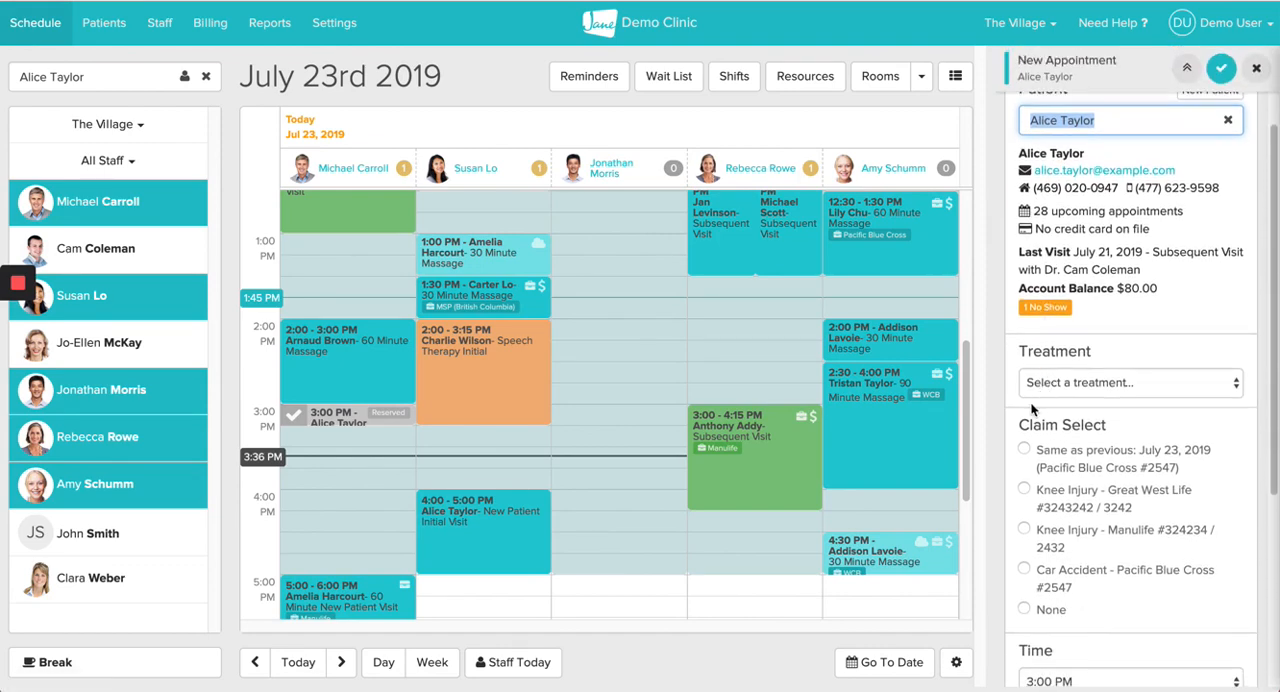
scroll(1030, 401, down, 1)
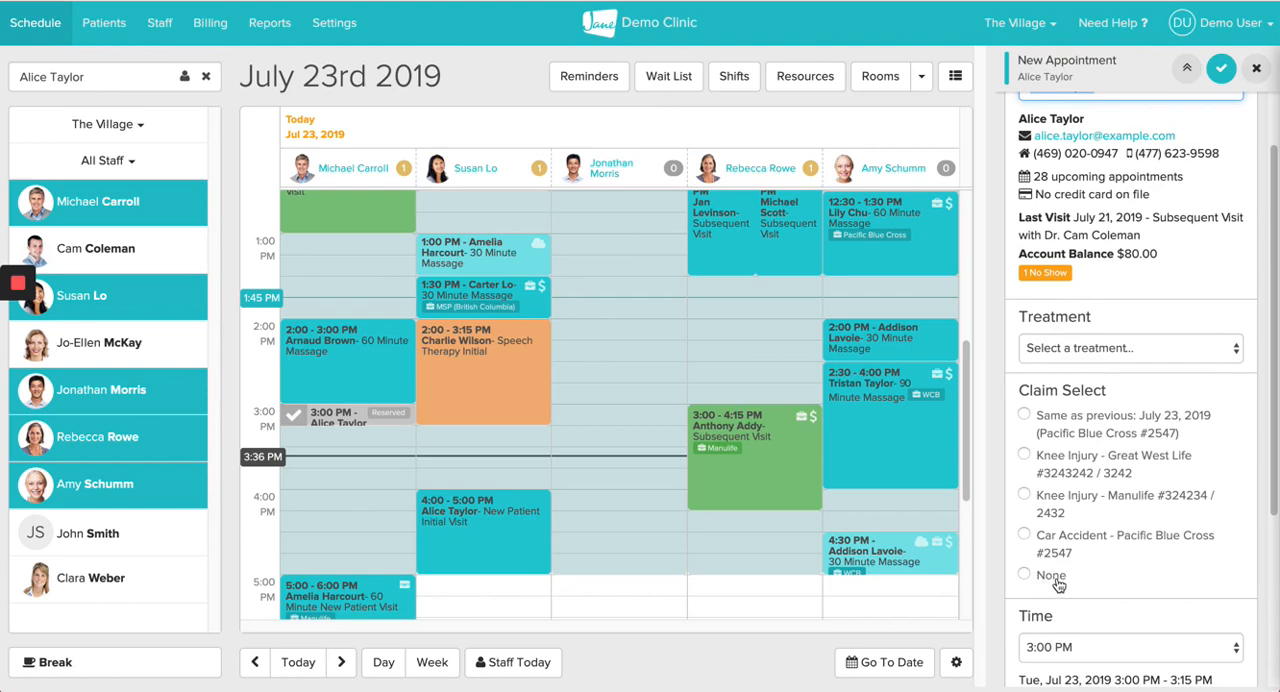
click(1083, 466)
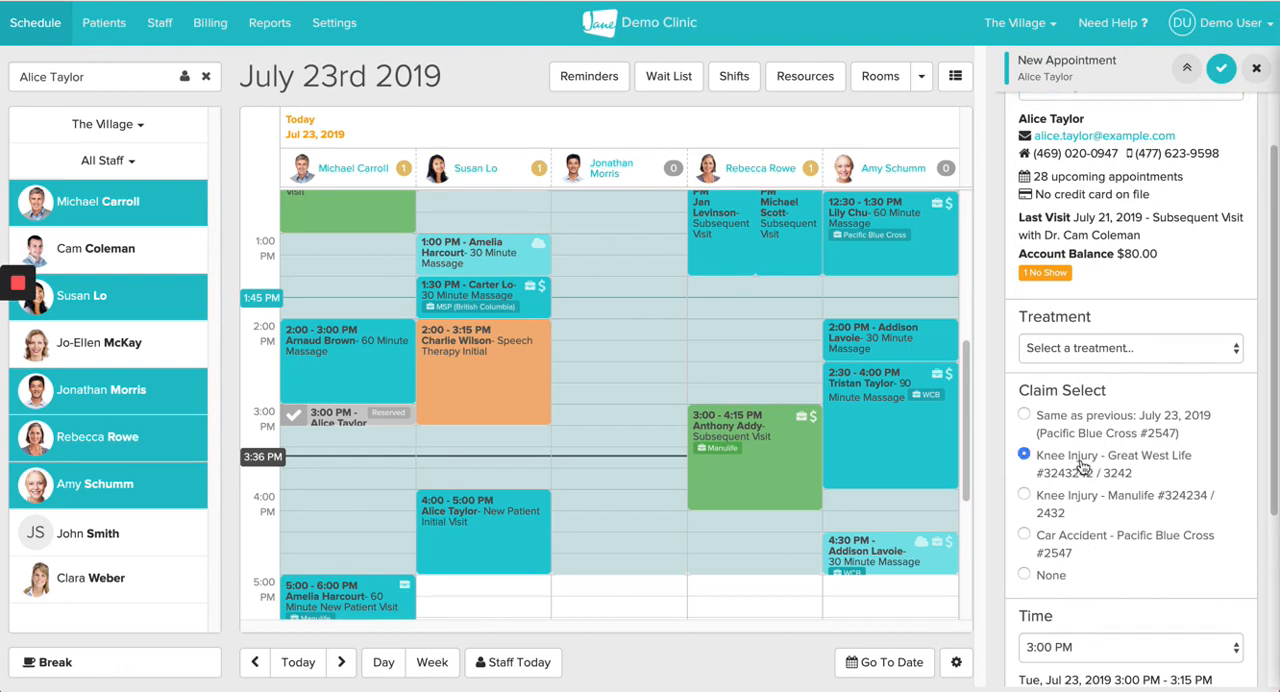
click(1088, 358)
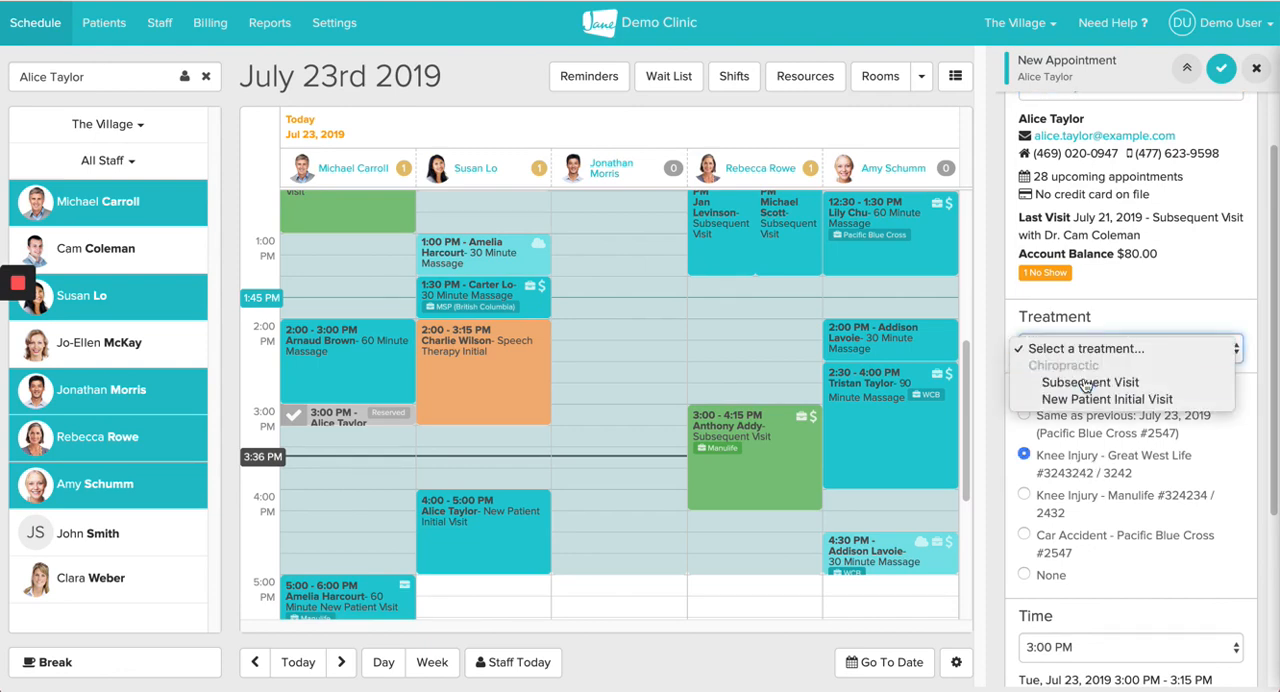
click(1092, 381)
scroll(1130, 300, up, 3)
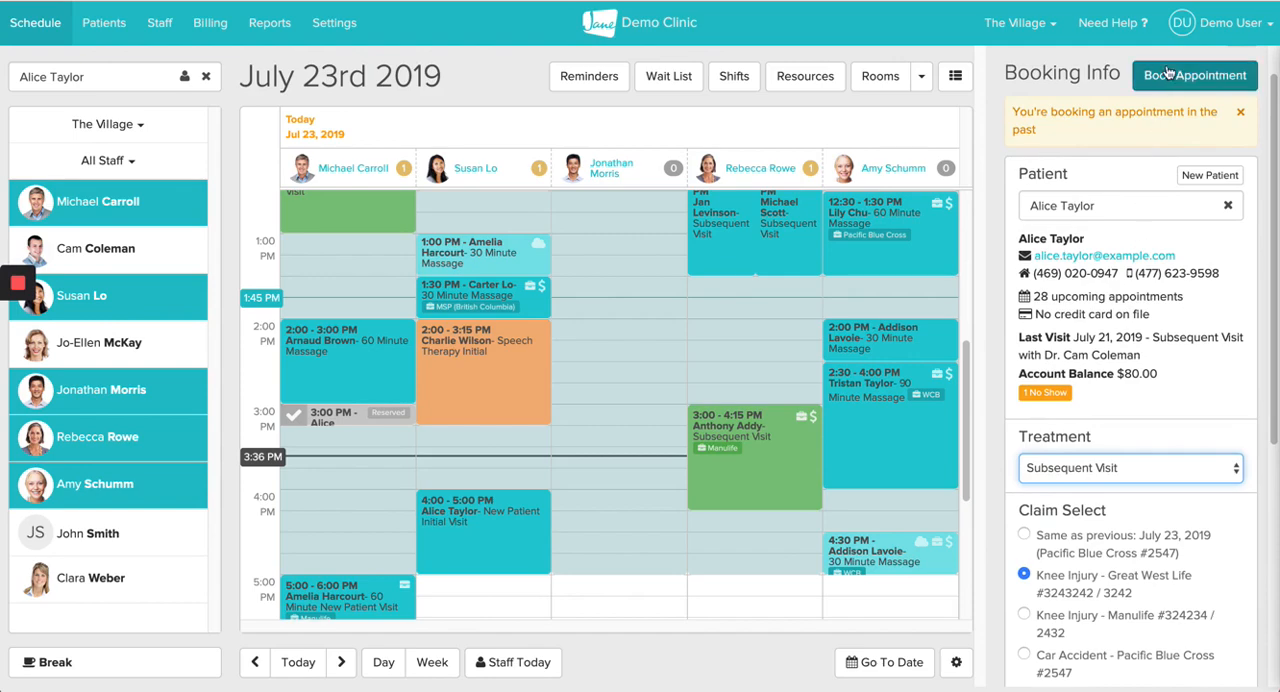
click(1167, 76)
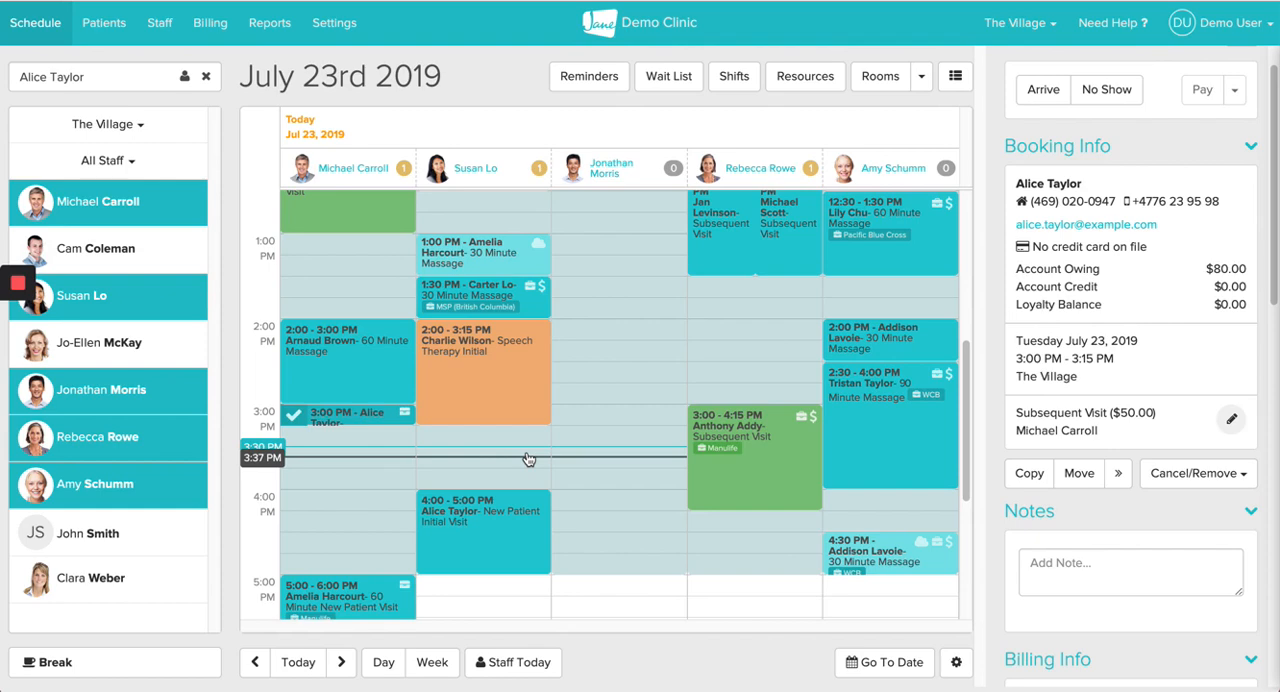
Step: Add the Manulife Knee Injury claim to the patient's 4:00 PM New Patient Initial Visit
click(495, 542)
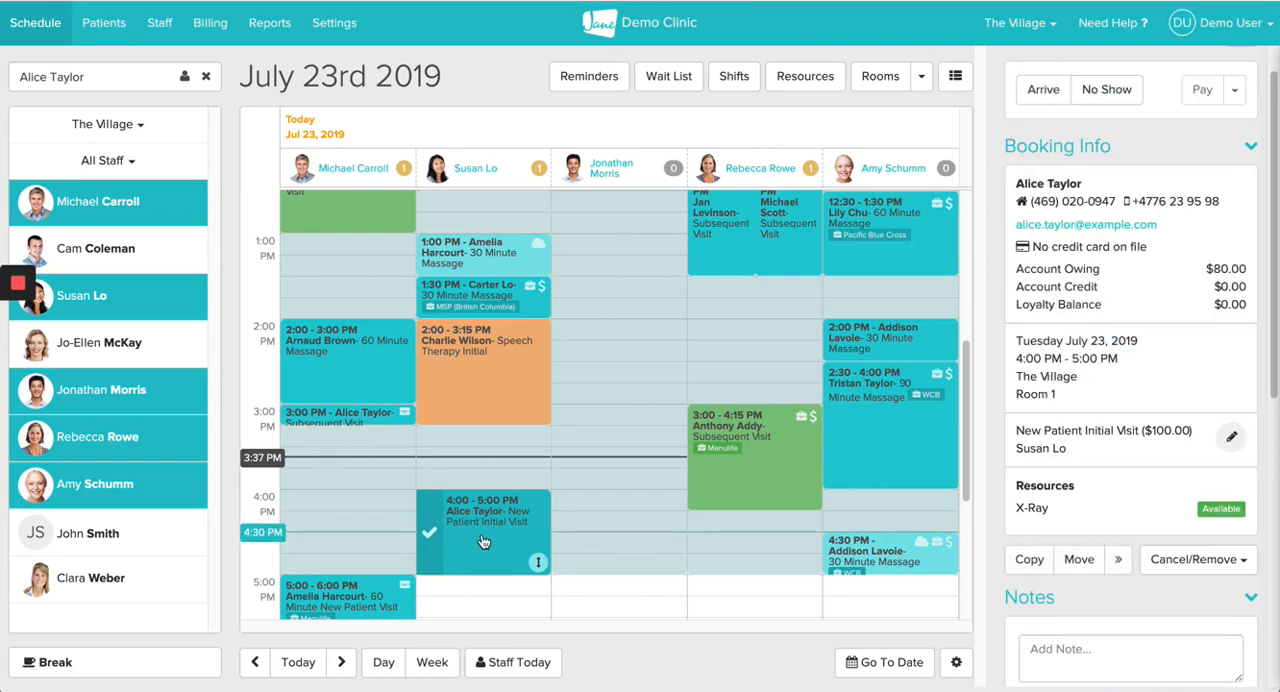
scroll(1112, 367, down, 6)
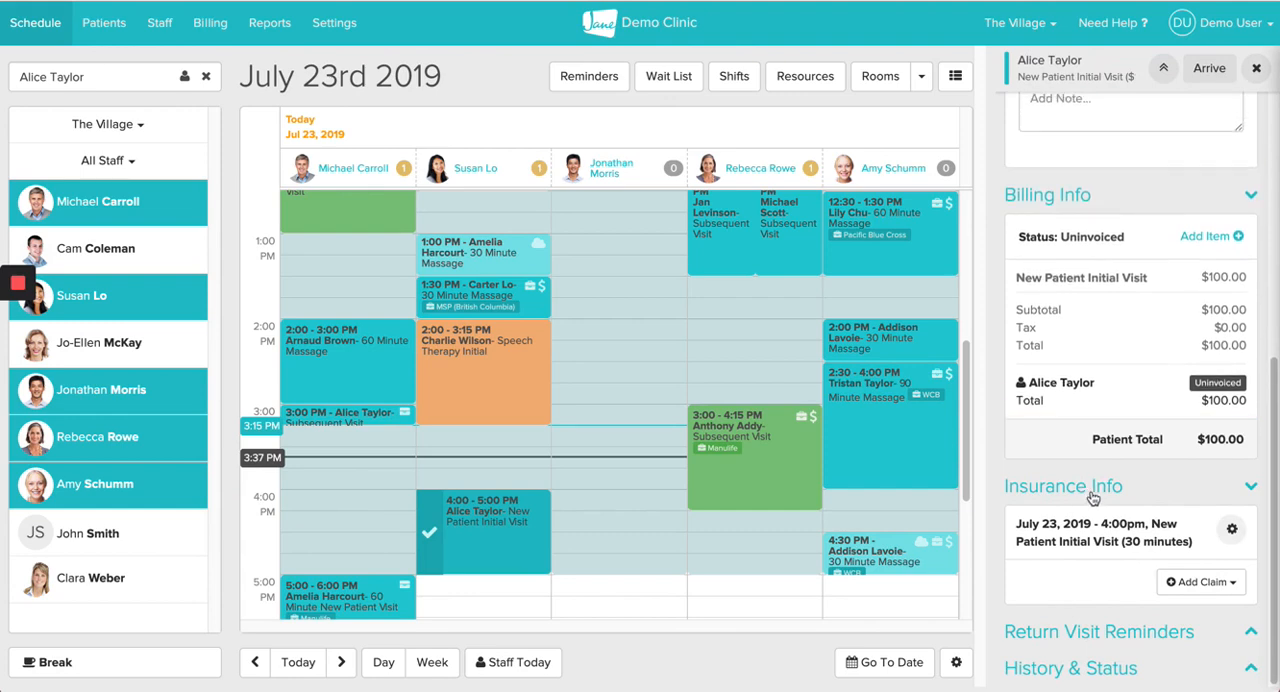
click(1198, 588)
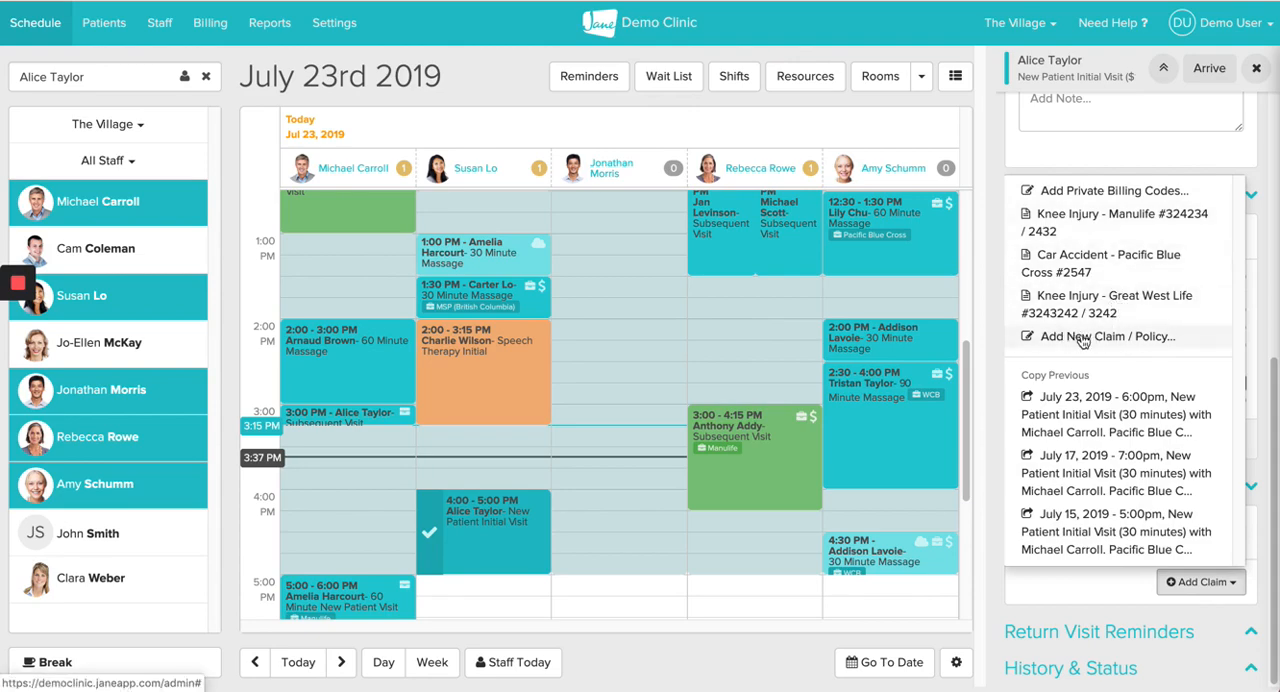
click(1098, 228)
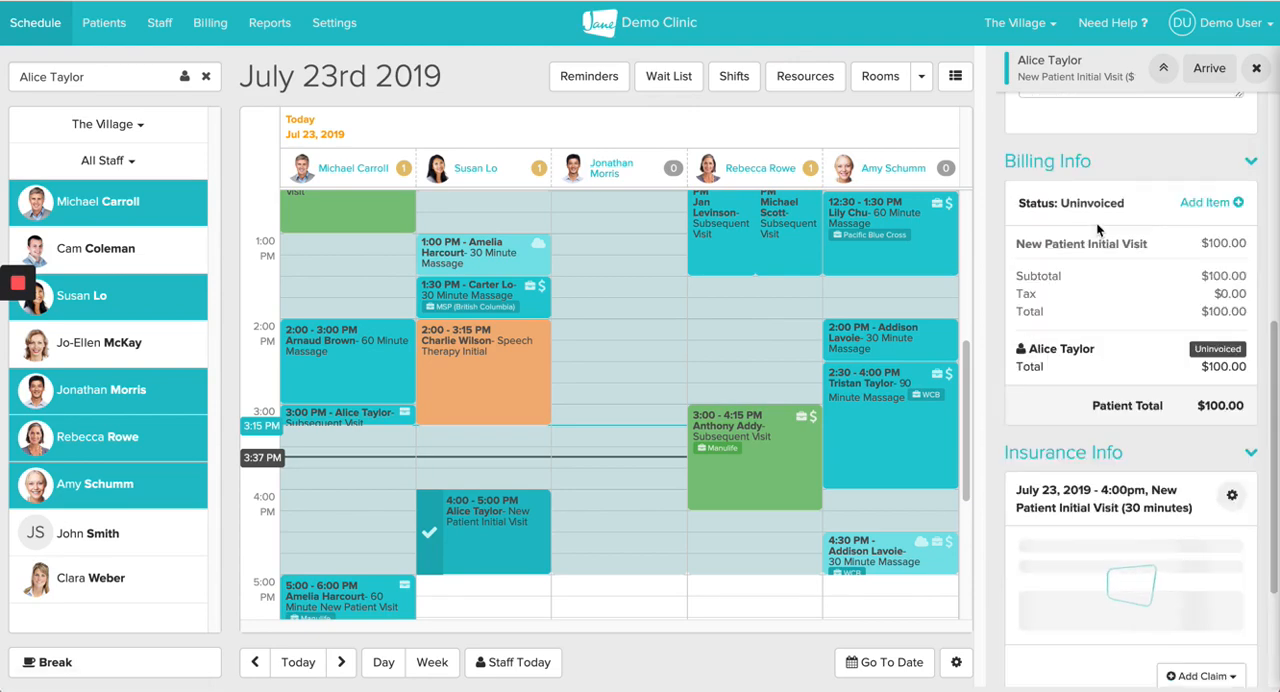
Step: Set the Manulife claim's coverage to 100% with a maximum amount of $50 for this visit
scroll(1060, 470, down, 3)
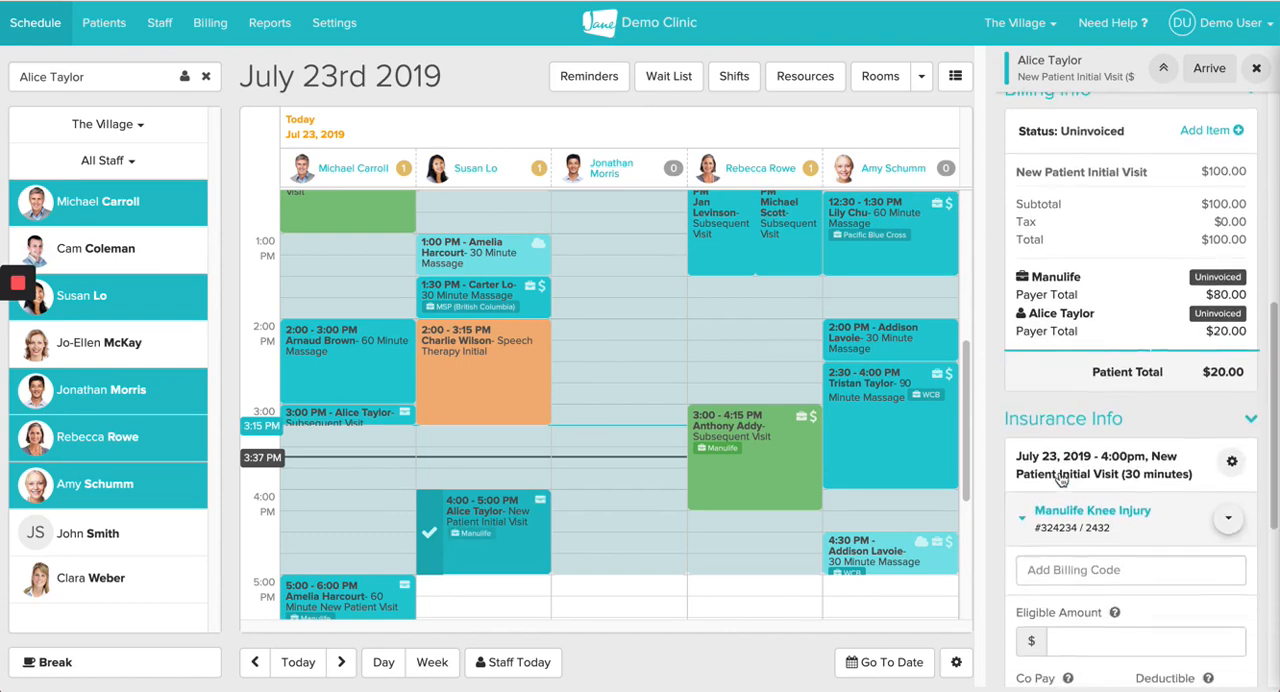
scroll(1060, 475, down, 2)
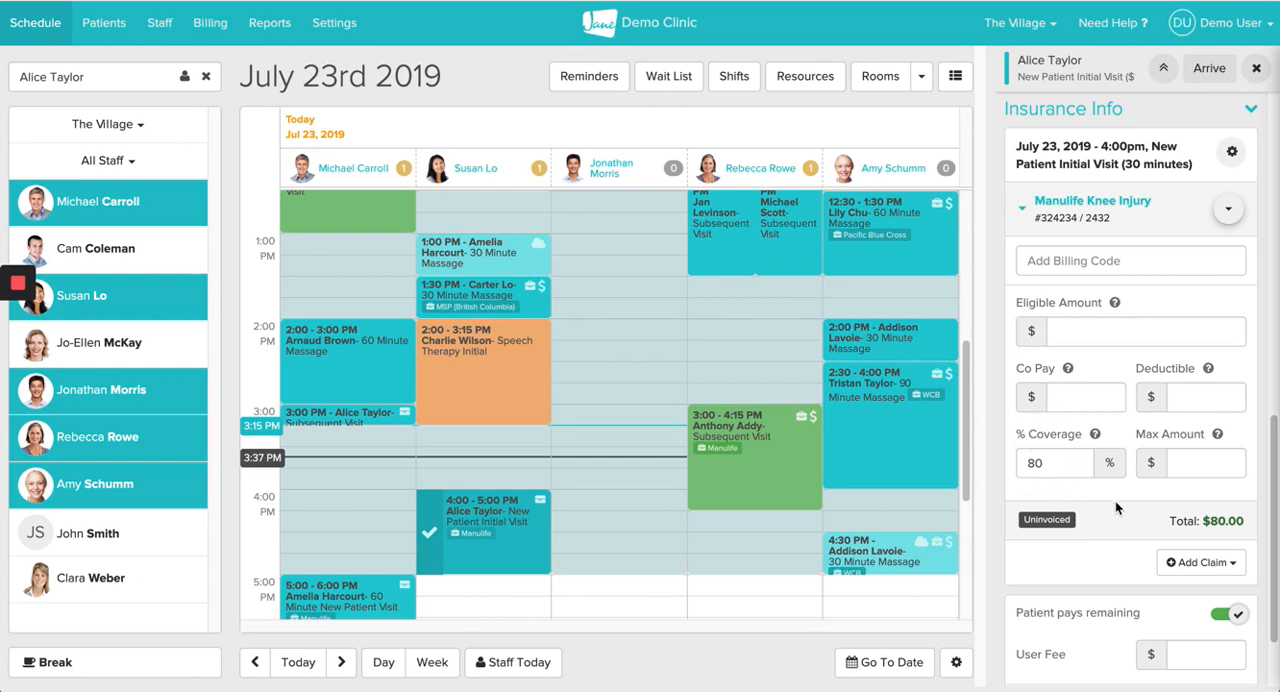
scroll(1116, 508, down, 2)
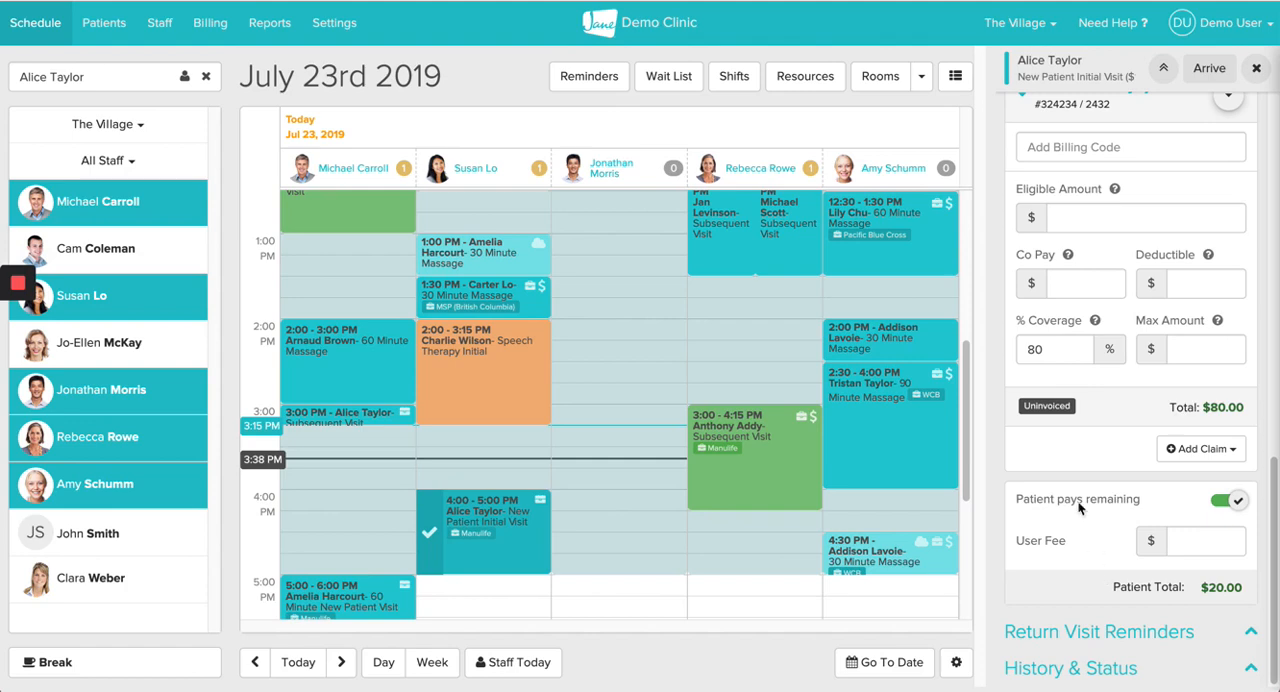
drag(1042, 350, 1006, 355)
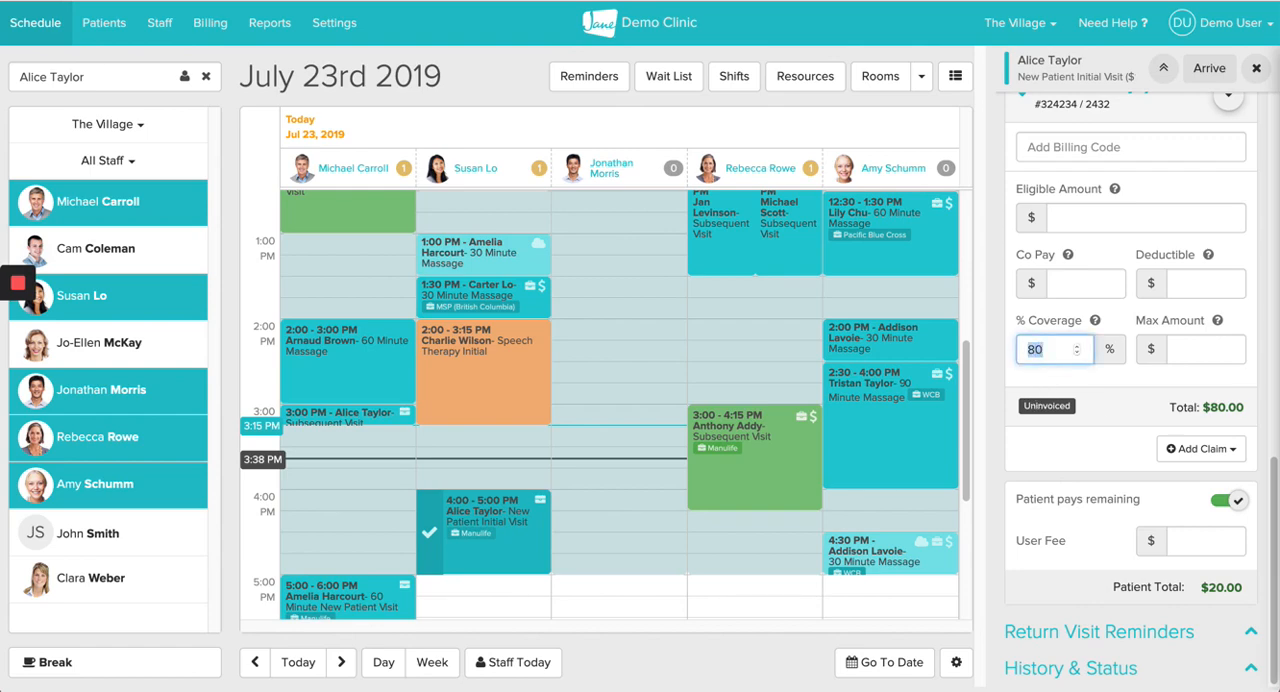
text(100)
click(1195, 350)
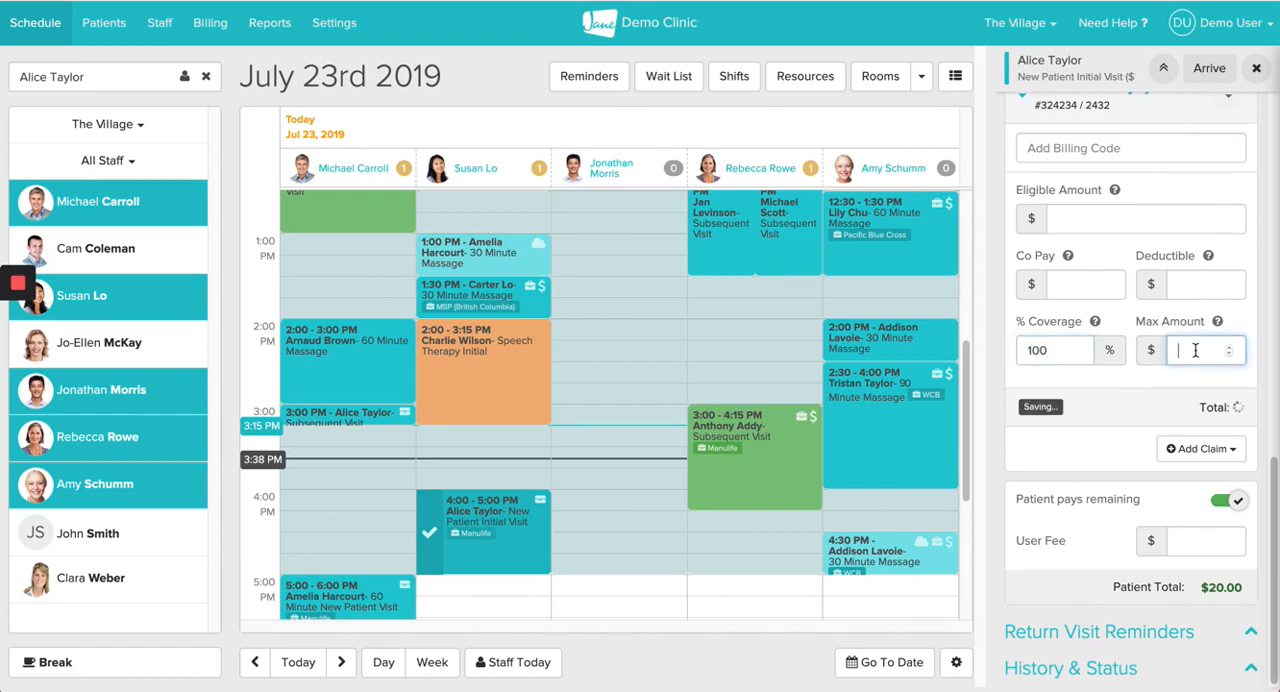
text(50)
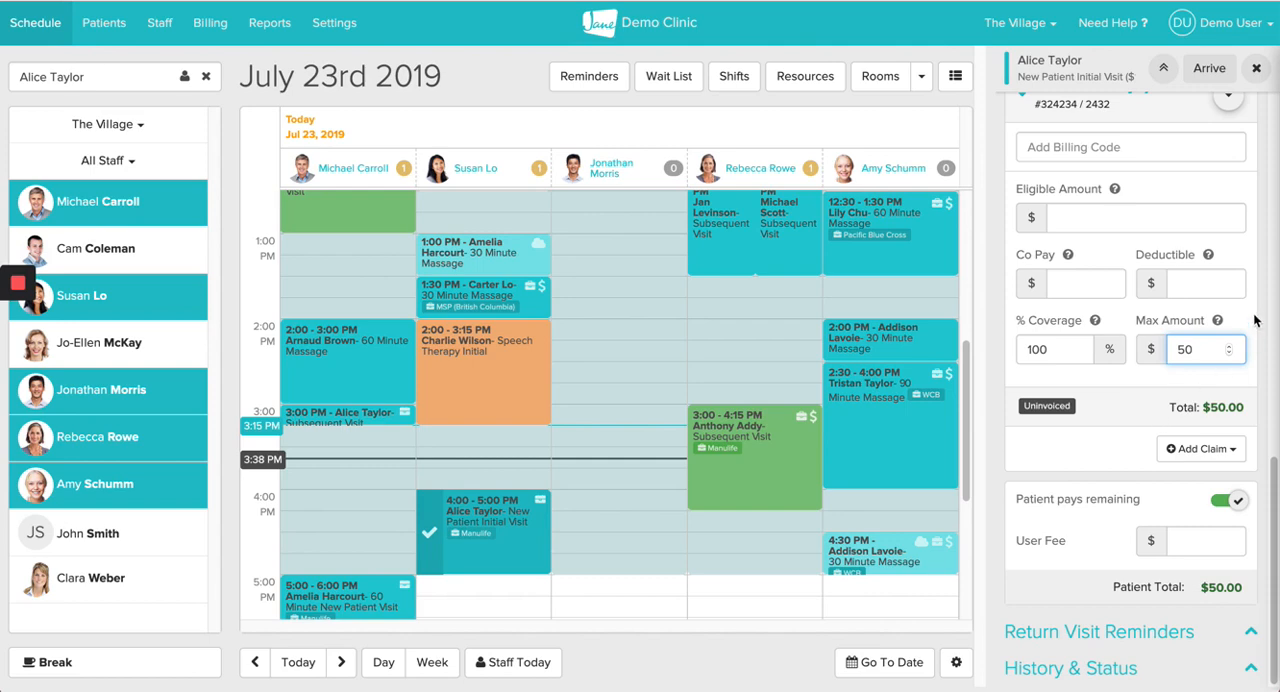
click(1206, 286)
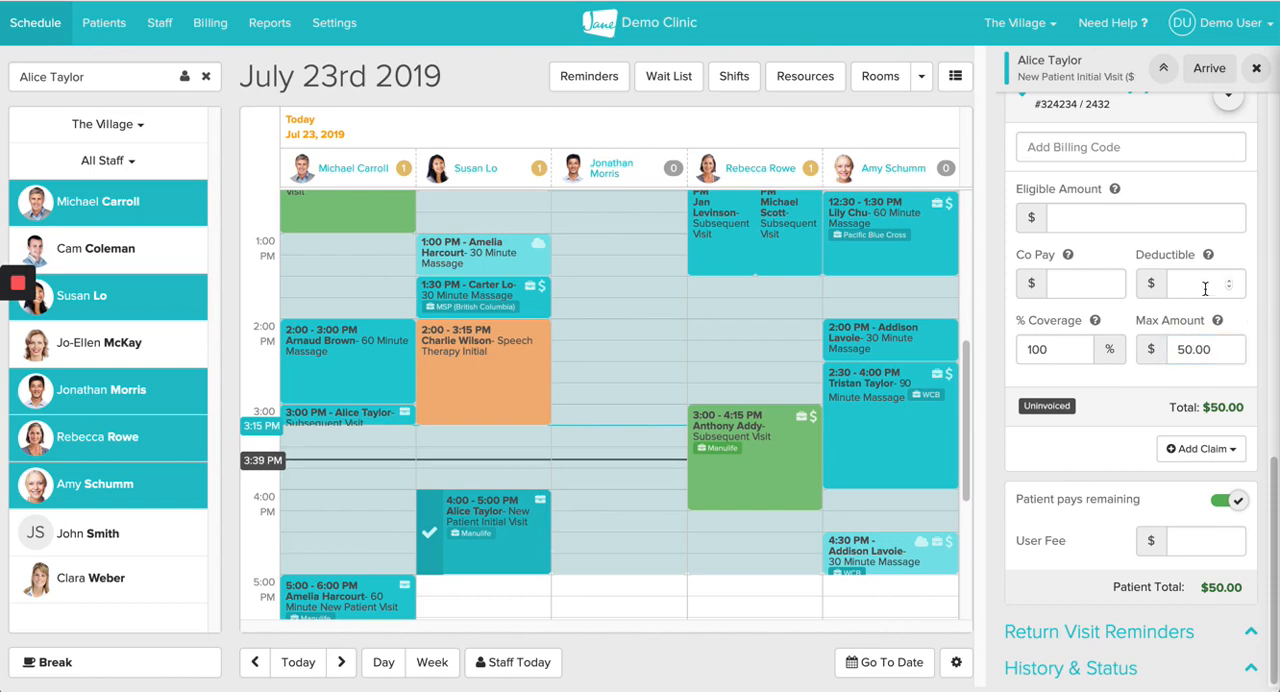
Step: Mark the patient as arrived for the 4:00 PM appointment
scroll(1206, 288, up, 2)
scroll(1205, 288, down, 1)
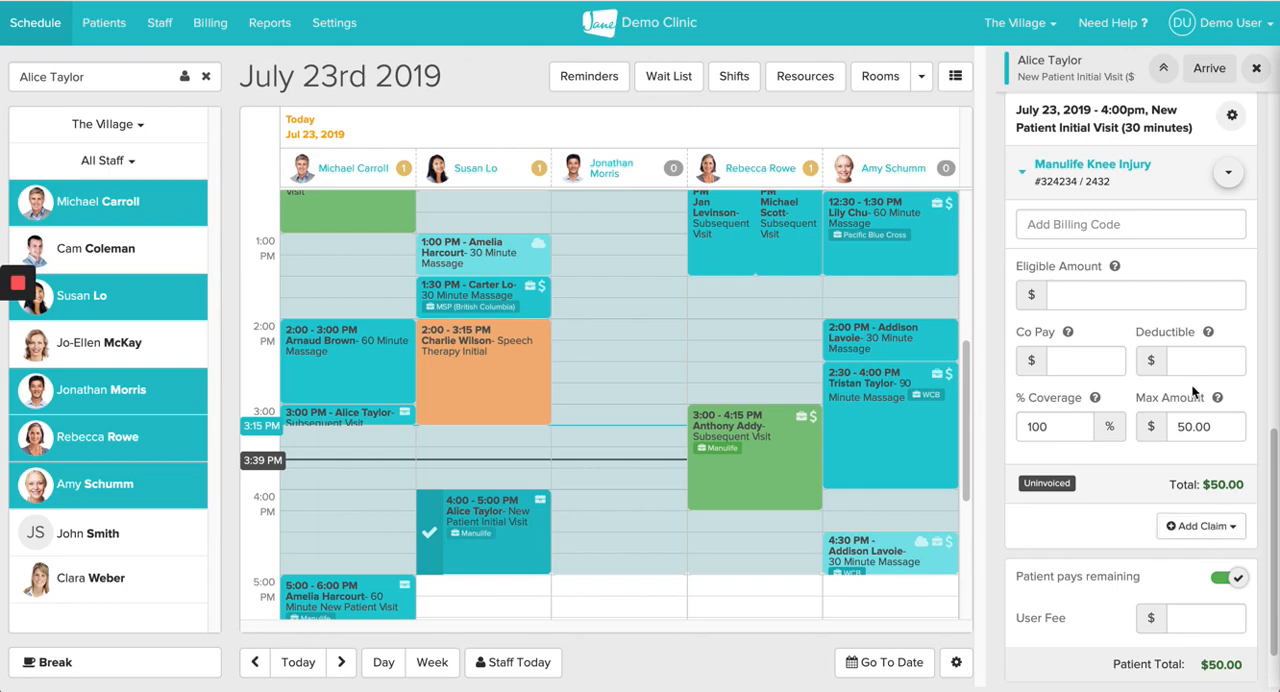
scroll(1196, 392, up, 5)
scroll(1193, 390, up, 8)
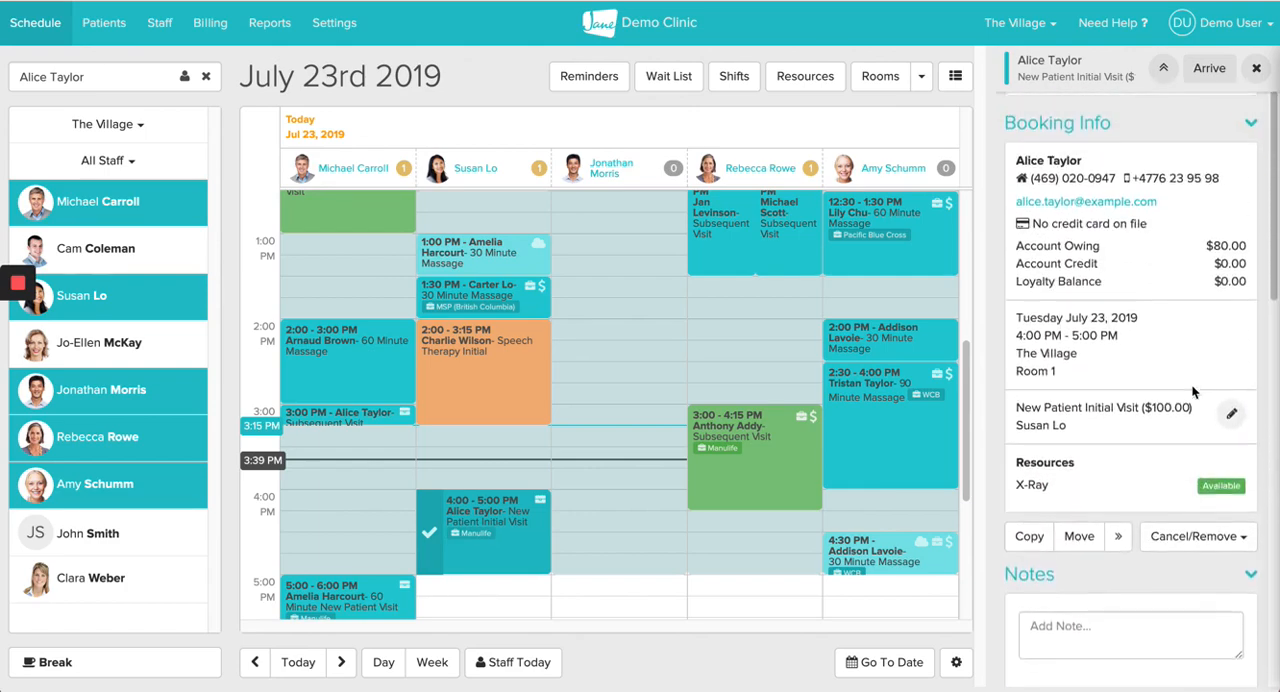
click(1056, 136)
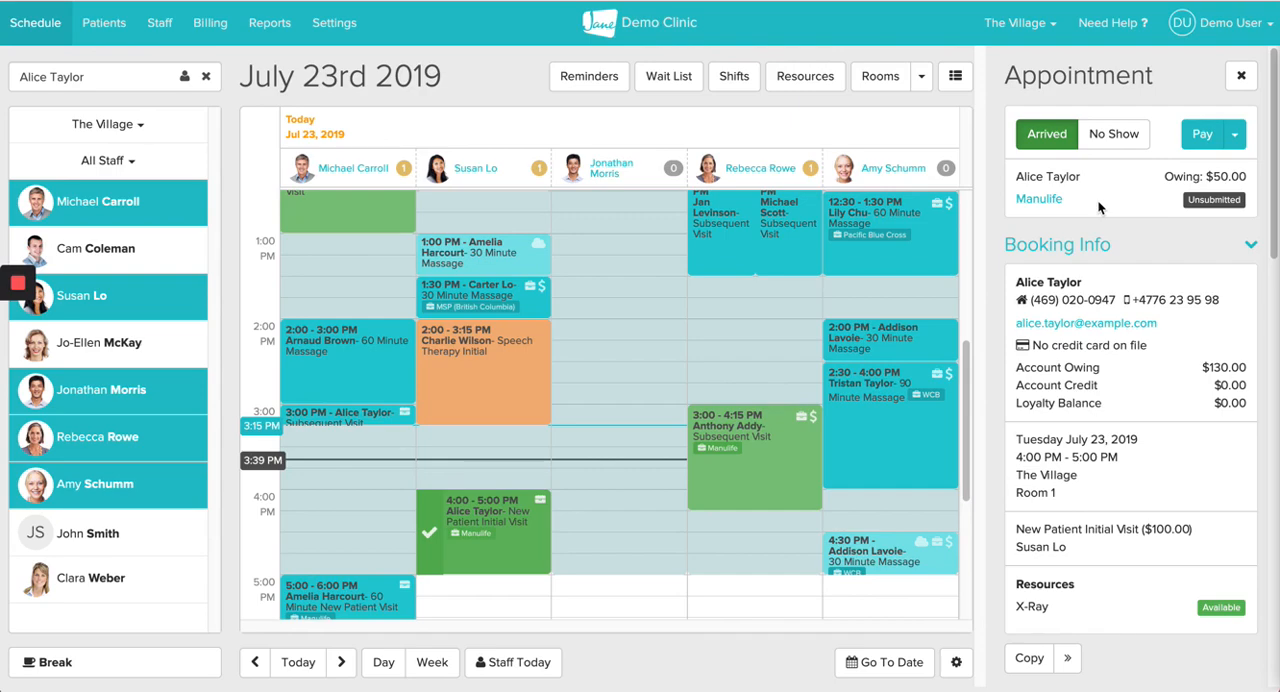
Step: Open the visit's Manulife claim, view the insurer's online portal, and return to the appointment's billing info
click(1037, 199)
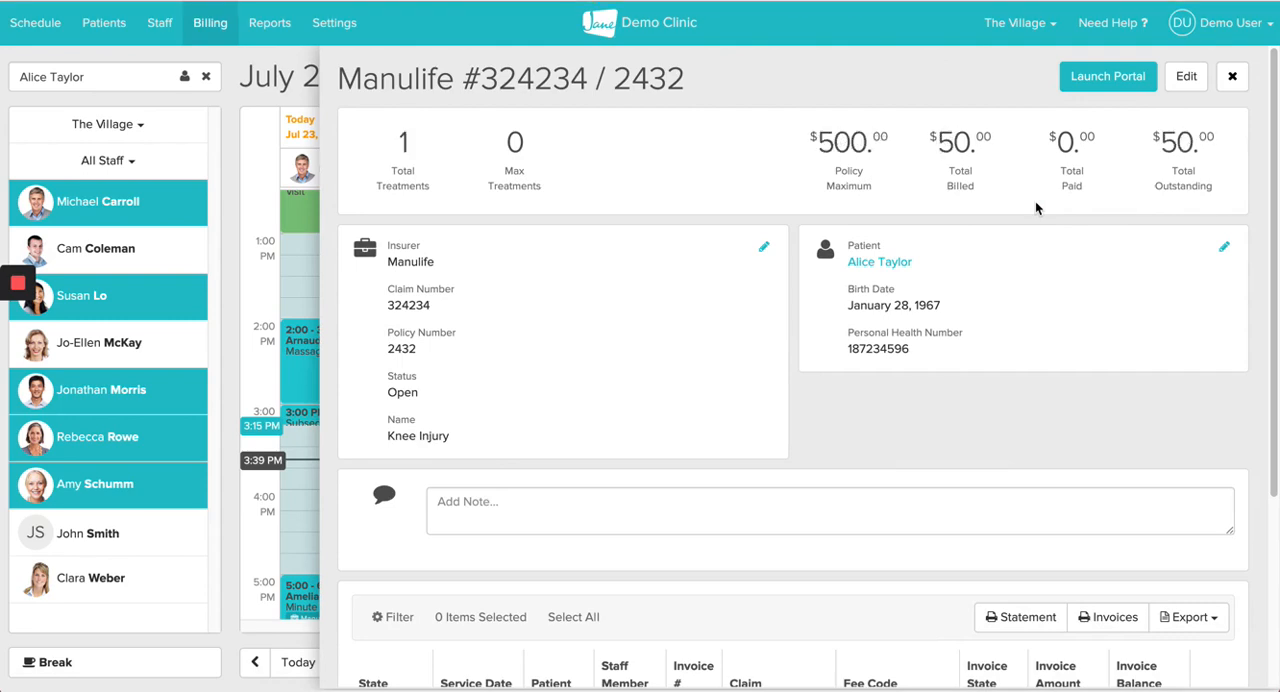
click(1112, 84)
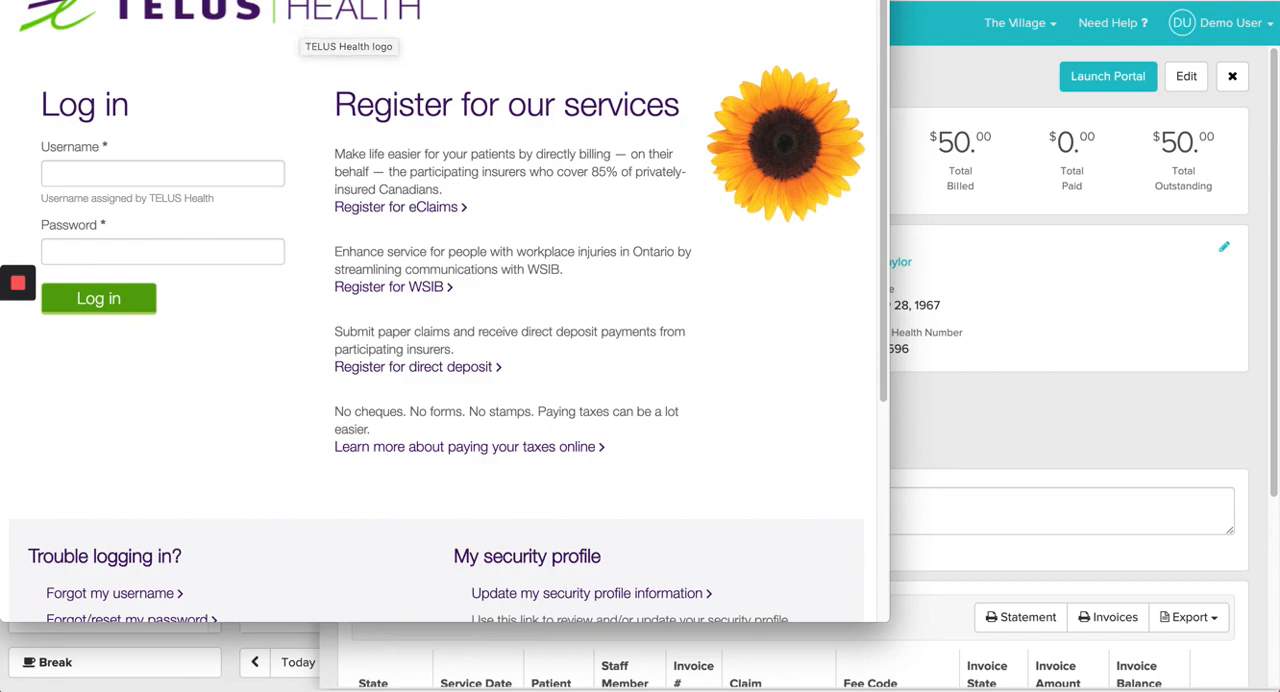
mouse_move(247, 0)
mouse_down()
mouse_move(455, 299)
mouse_move(525, 453)
mouse_move(550, 487)
mouse_move(555, 467)
mouse_move(565, 486)
mouse_move(406, 202)
mouse_move(277, 17)
mouse_up()
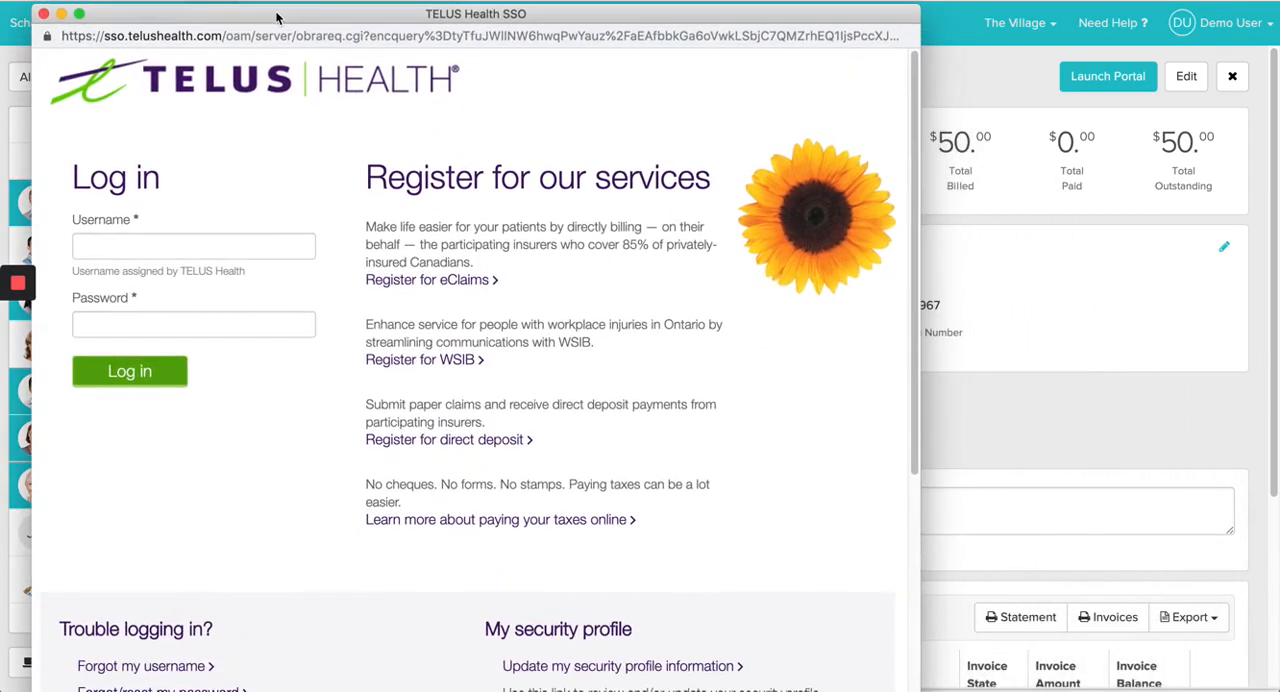
click(43, 14)
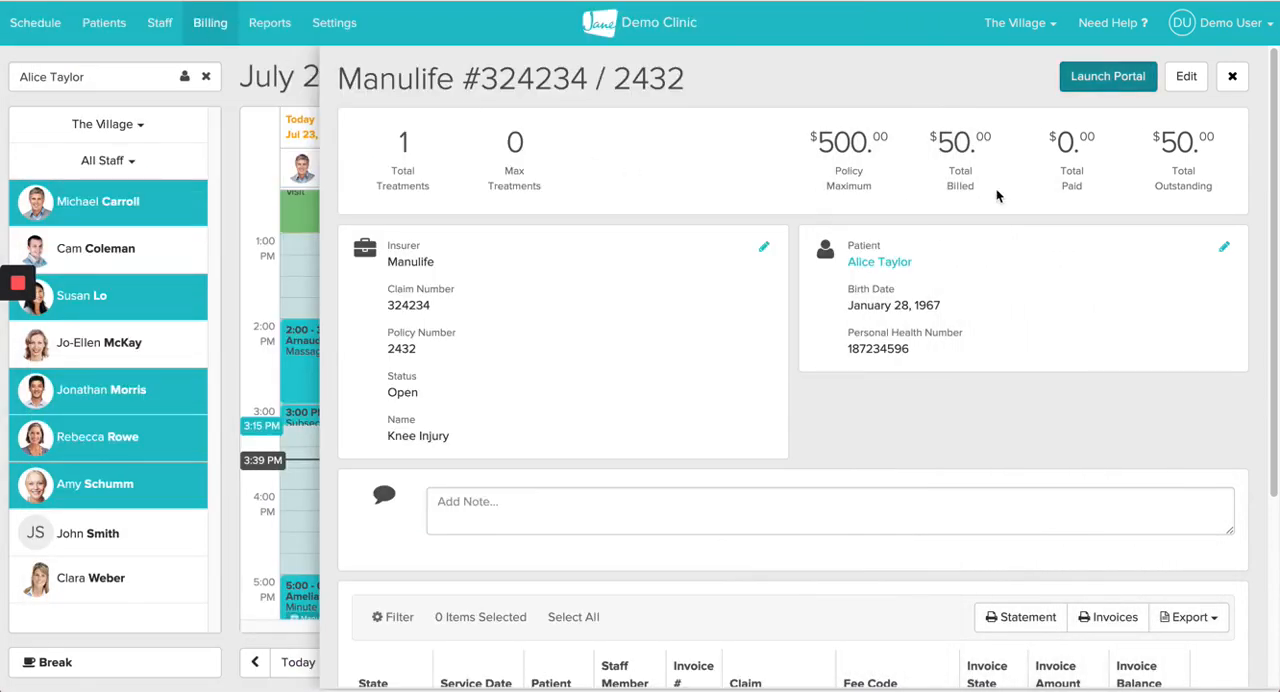
click(1232, 77)
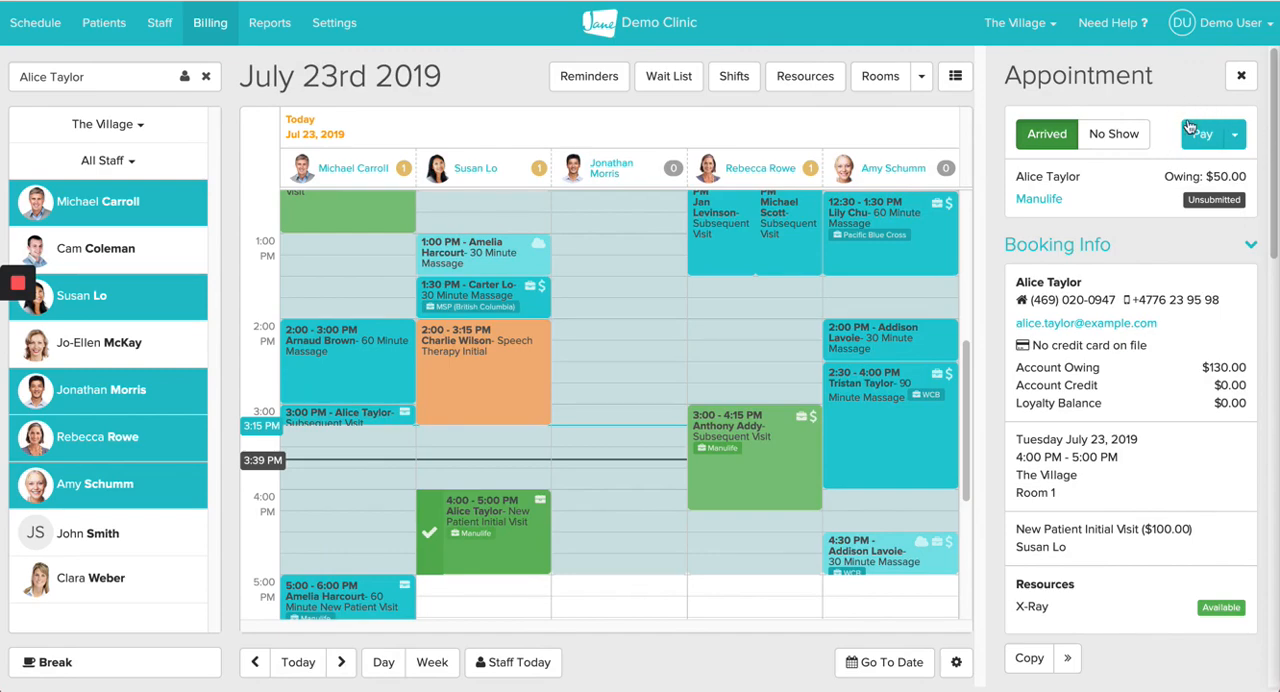
scroll(1169, 309, down, 10)
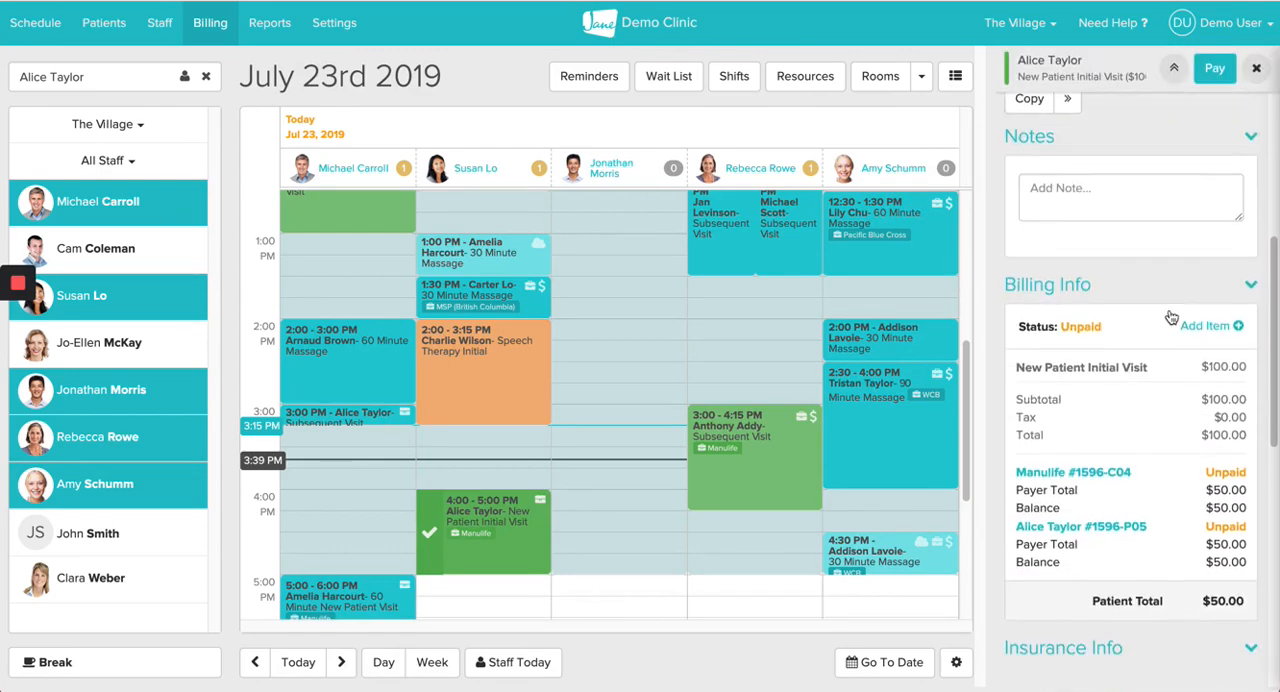
Step: Review the visit's insurance info, and open the list of unsubmitted claim submissions in billing
scroll(1169, 309, down, 2)
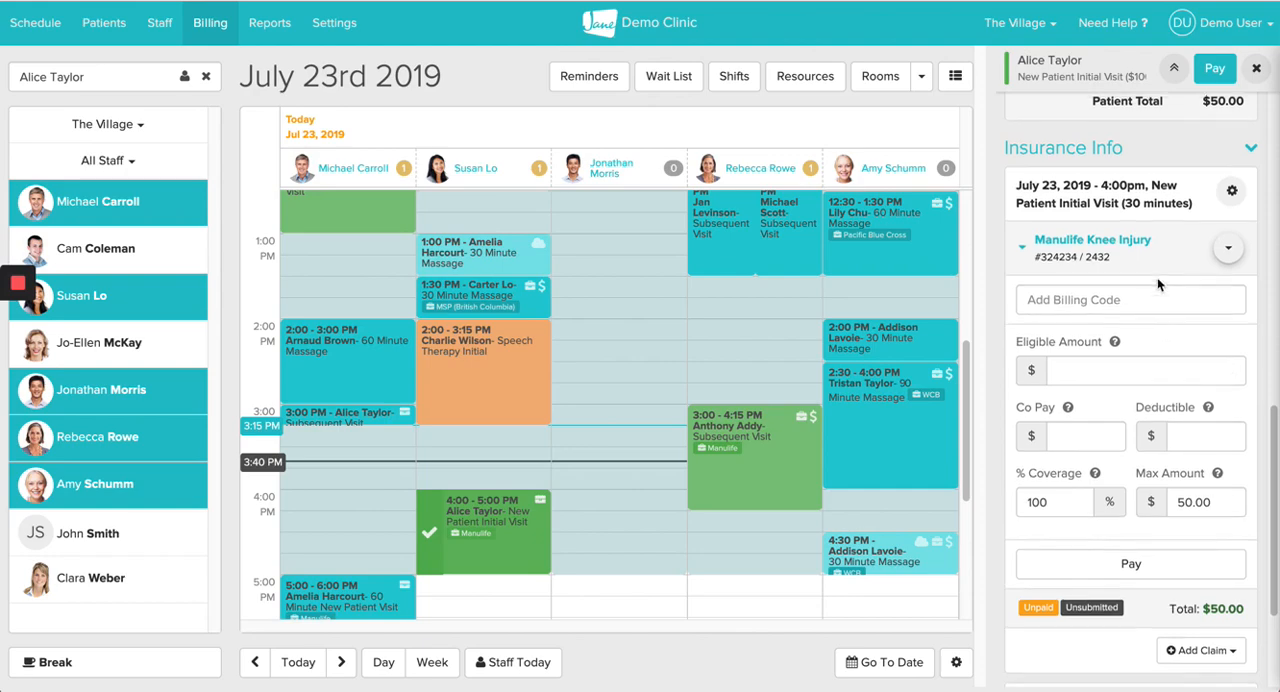
scroll(1157, 284, up, 15)
scroll(1157, 277, up, 3)
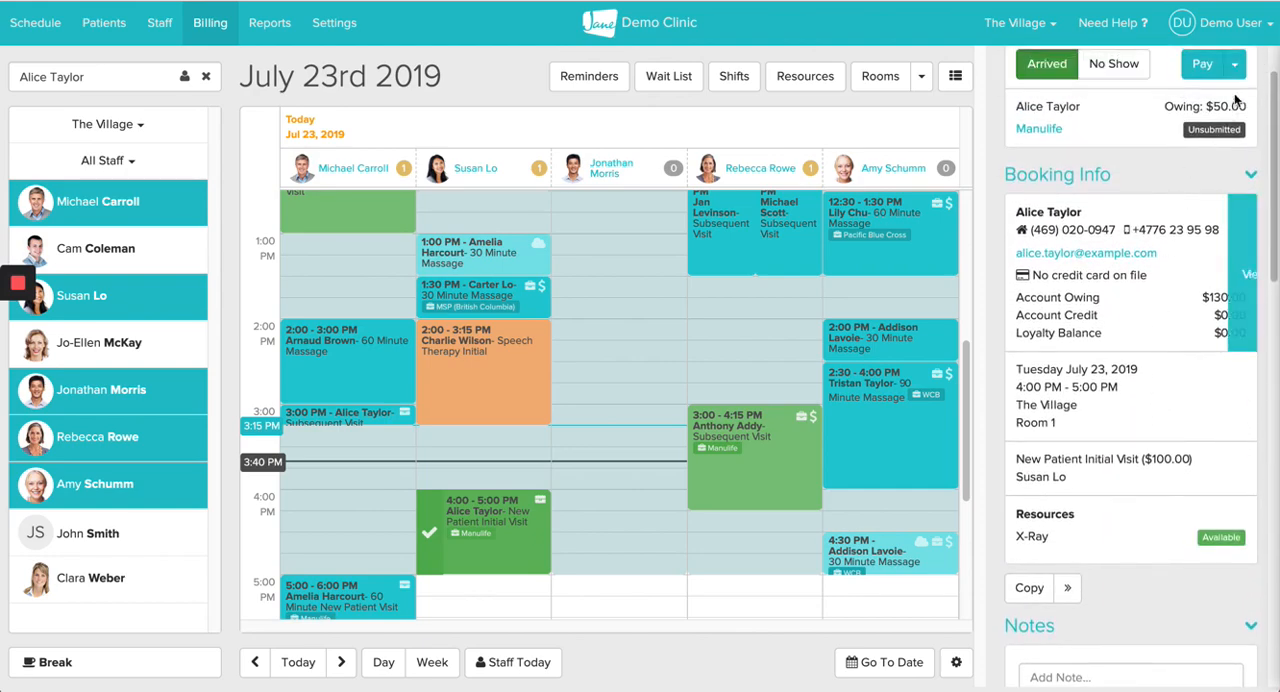
click(209, 34)
scroll(128, 270, down, 7)
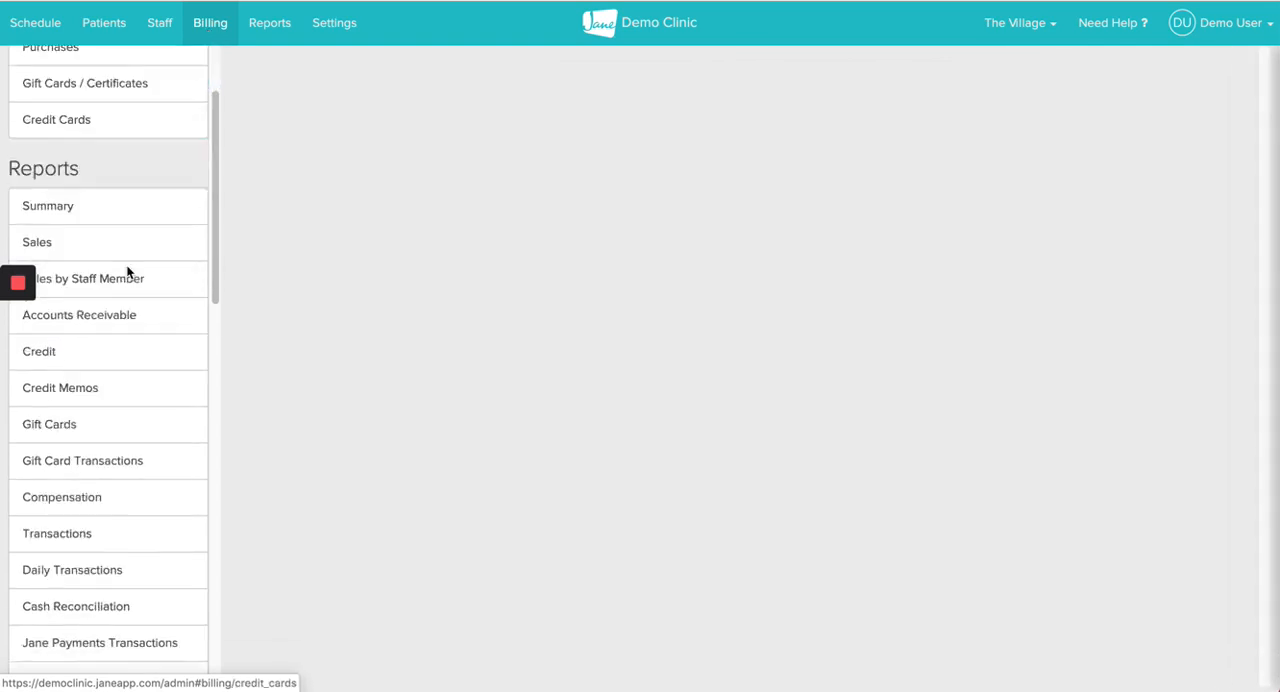
scroll(128, 275, down, 1)
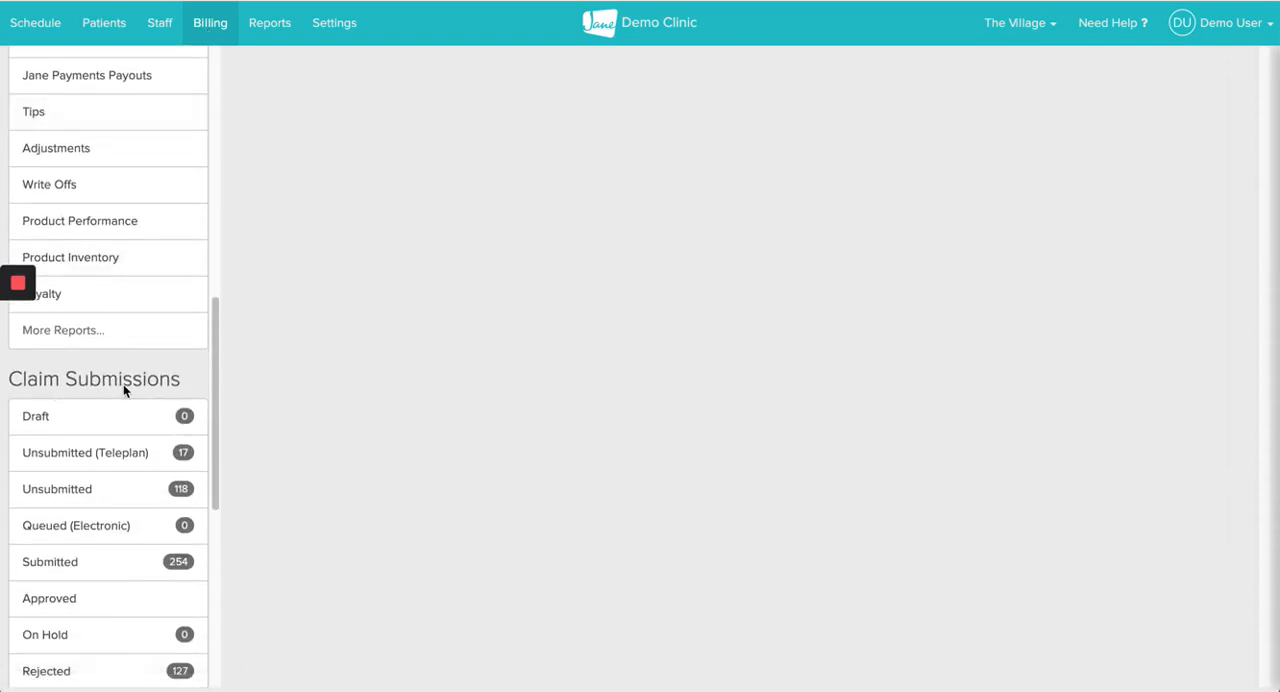
scroll(123, 386, down, 2)
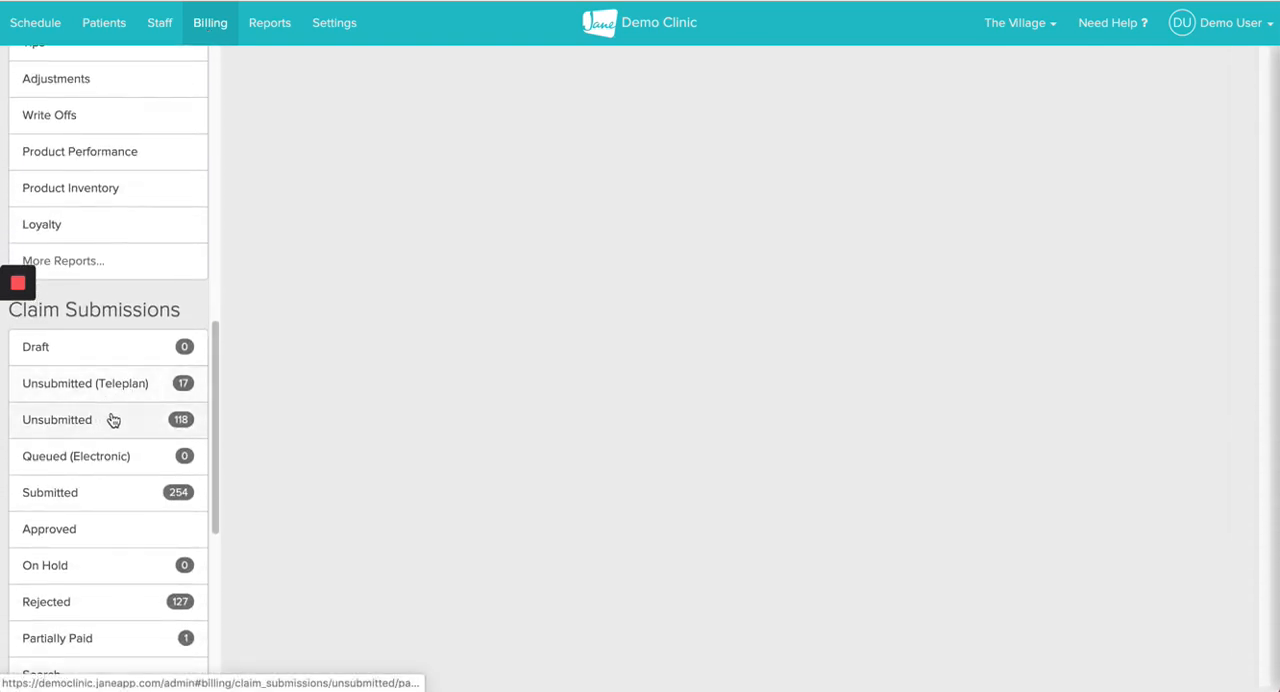
click(113, 420)
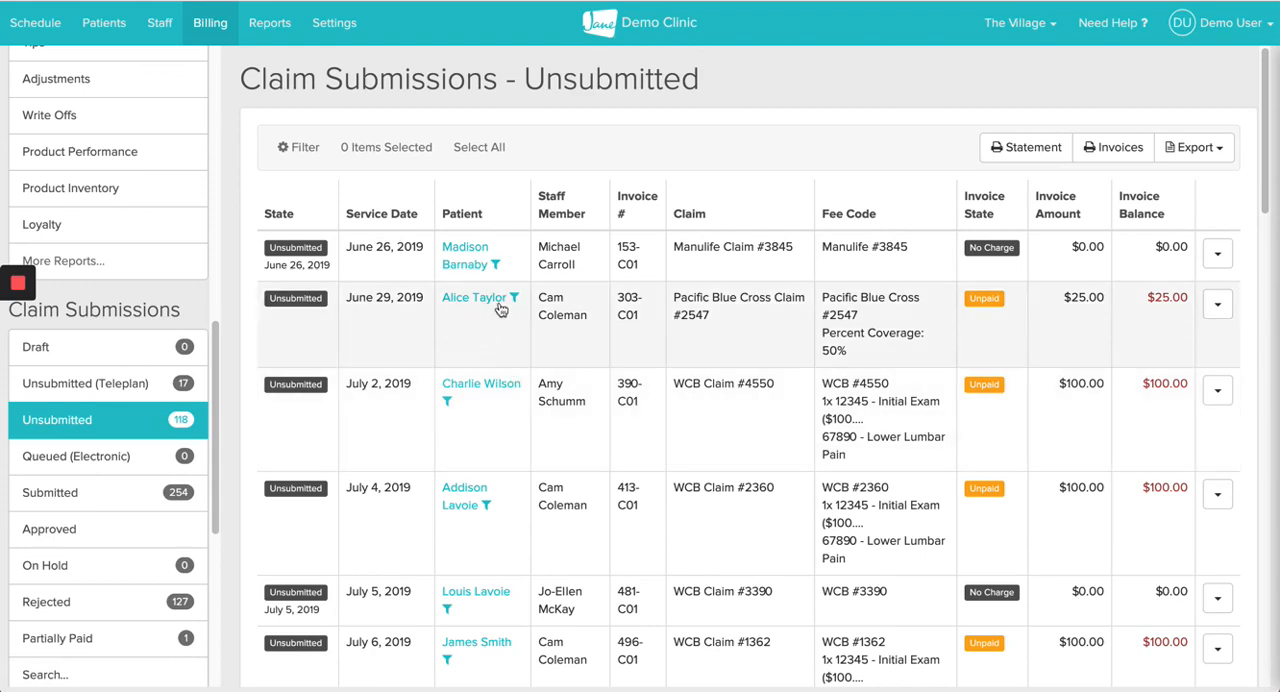
Step: Filter the unsubmitted claims to the 4:00 PM visit's patient and mark all of that patient's claims as submitted
click(515, 299)
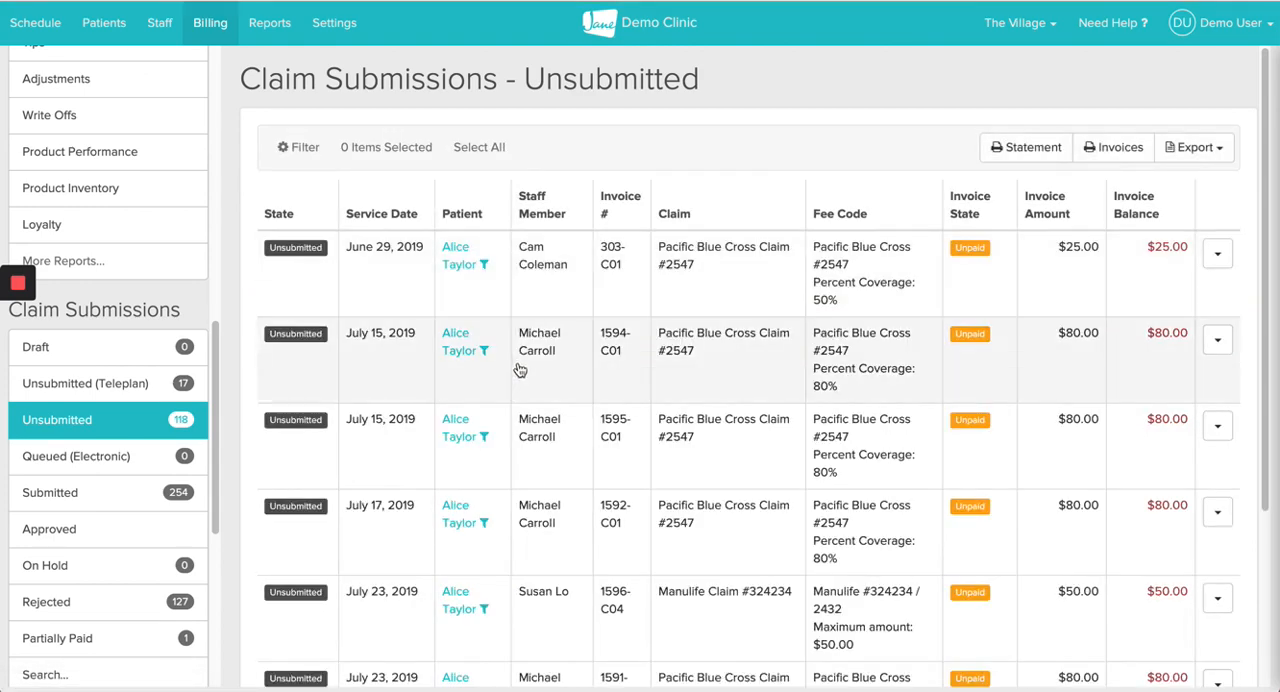
scroll(520, 368, down, 3)
scroll(520, 370, up, 3)
click(478, 147)
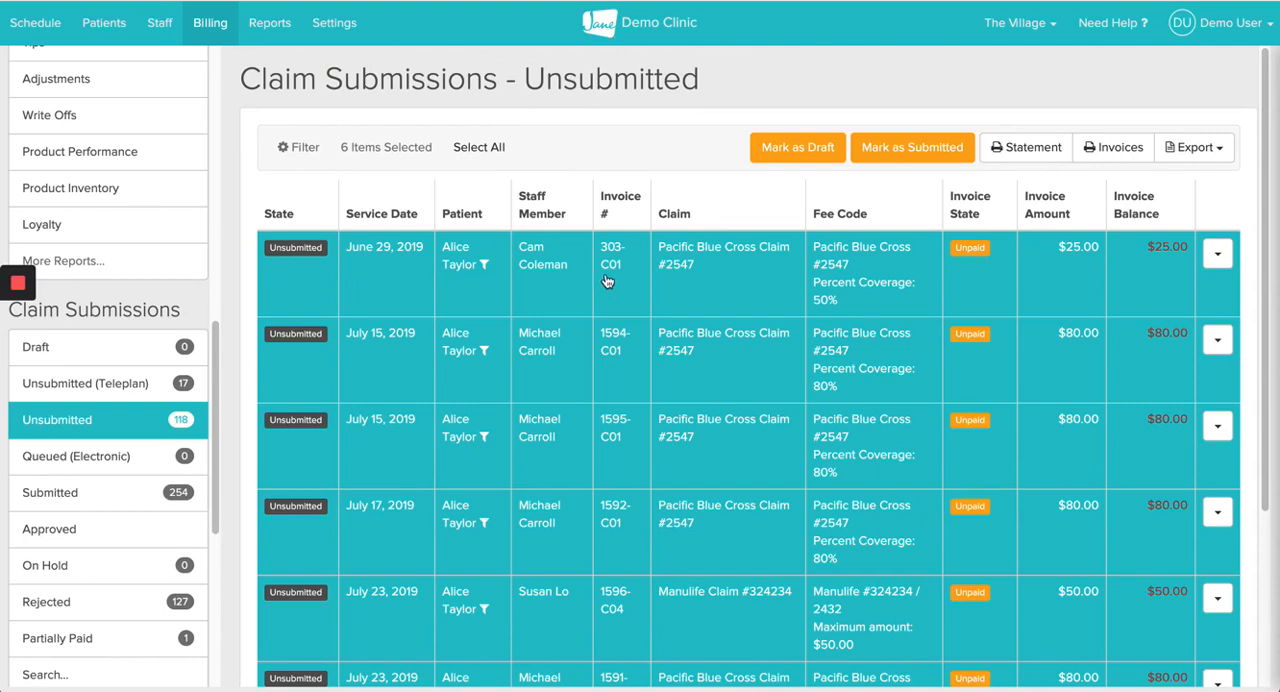
click(918, 150)
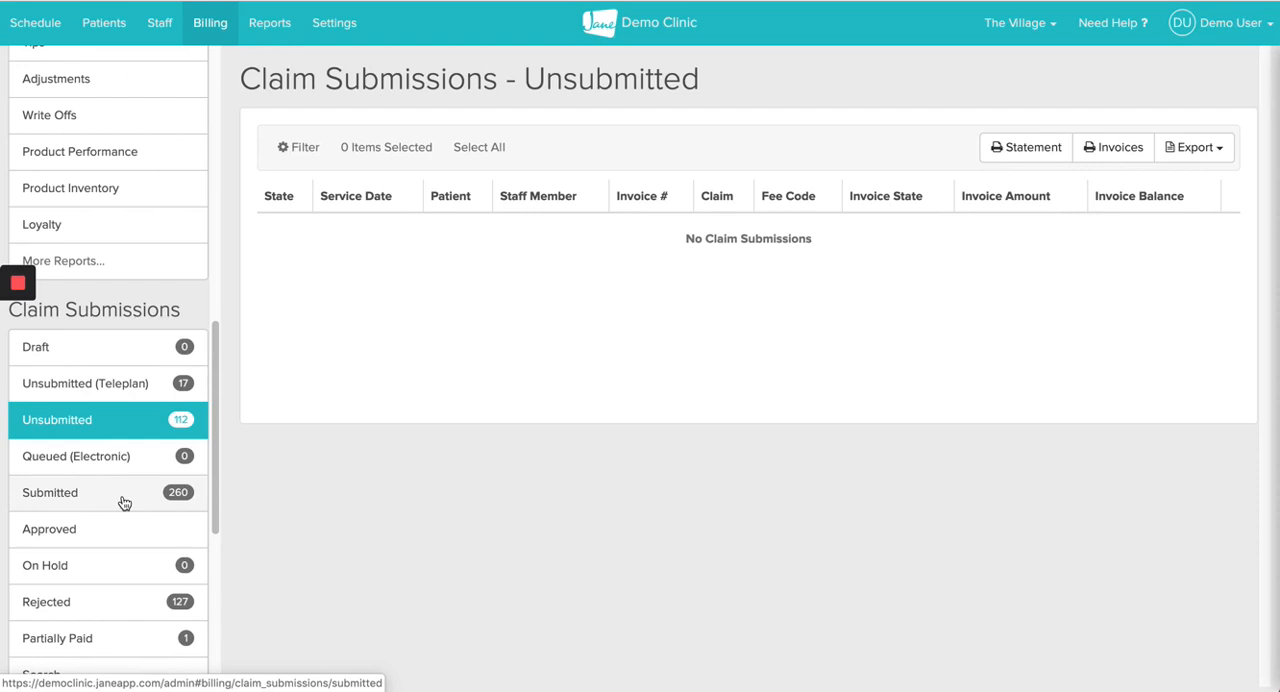
Step: Open the insurer invoices for Manulife and look over its purchases list
scroll(124, 503, down, 5)
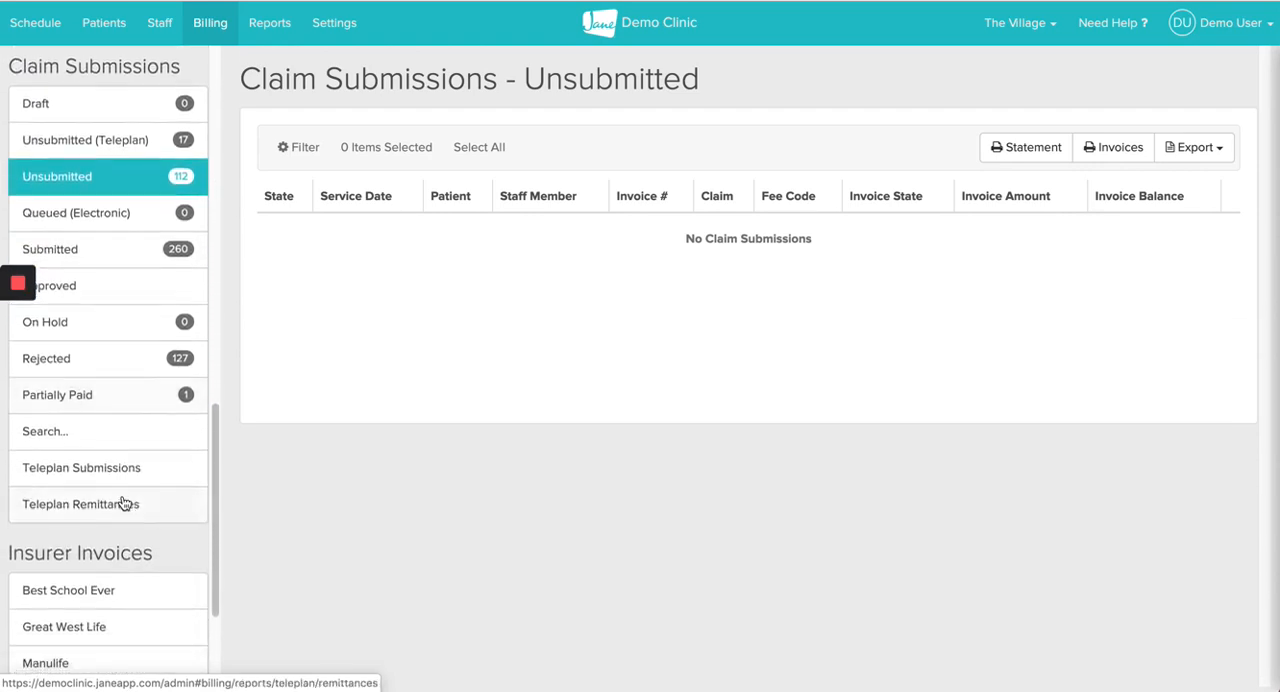
scroll(124, 503, down, 4)
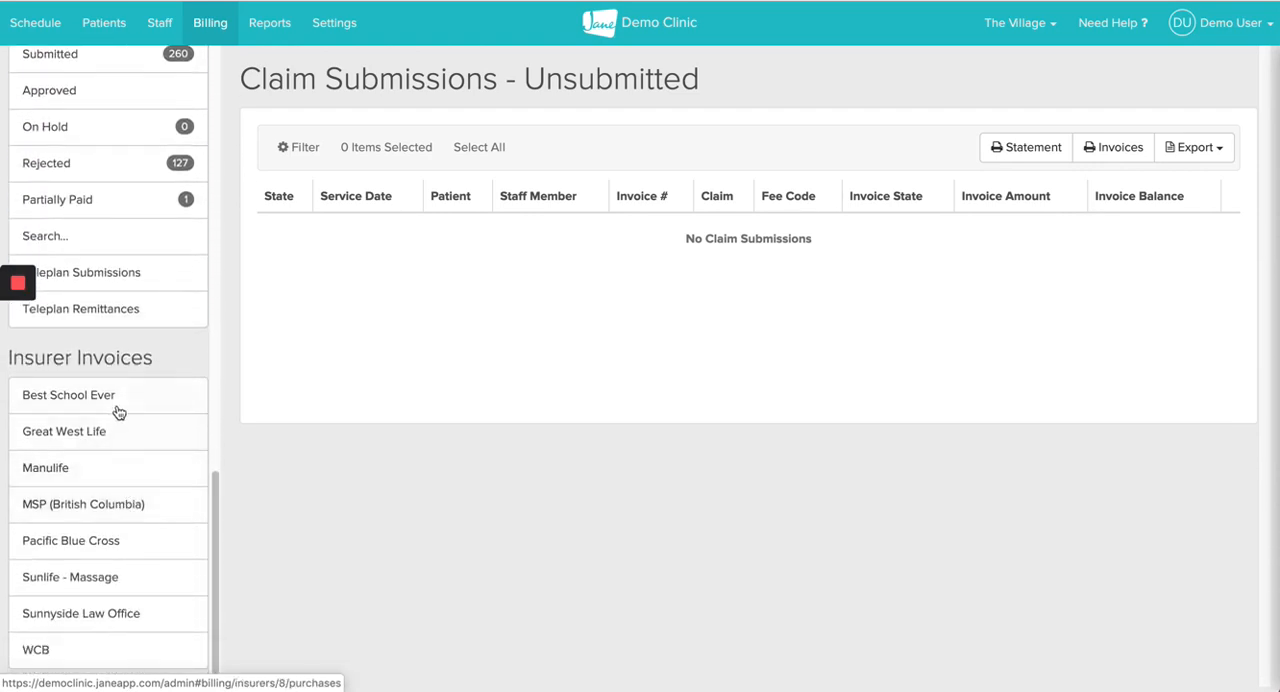
click(100, 474)
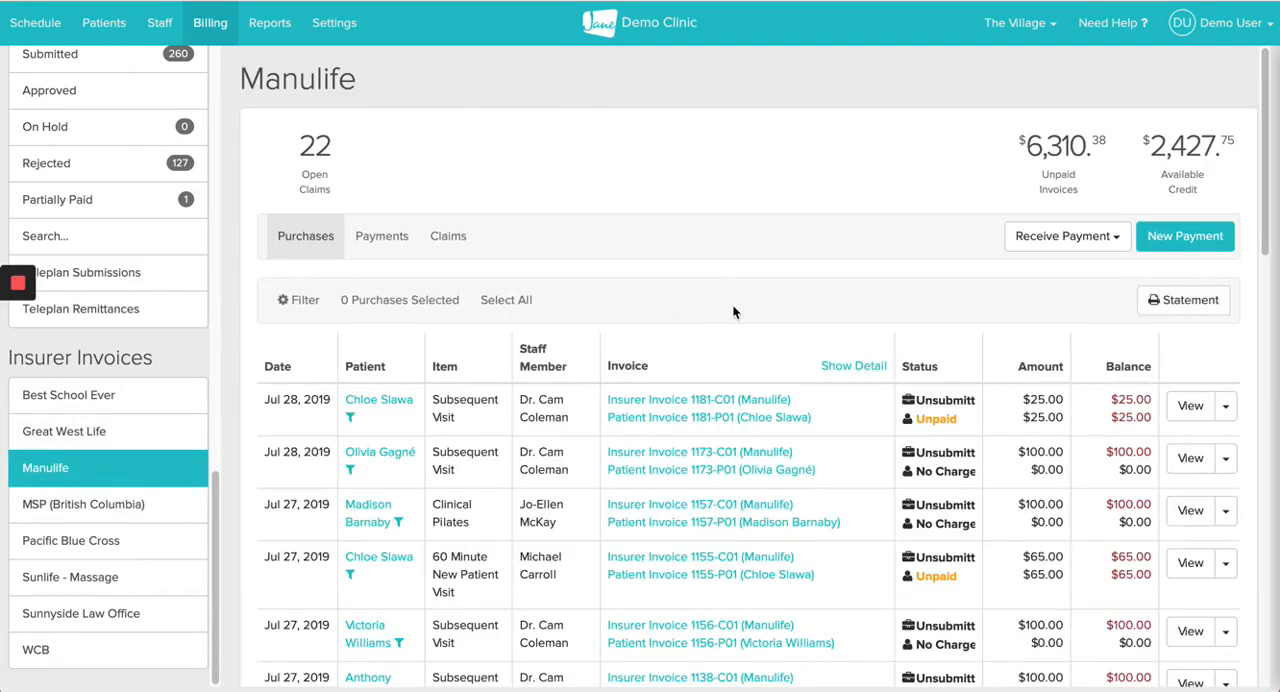
scroll(733, 362, down, 5)
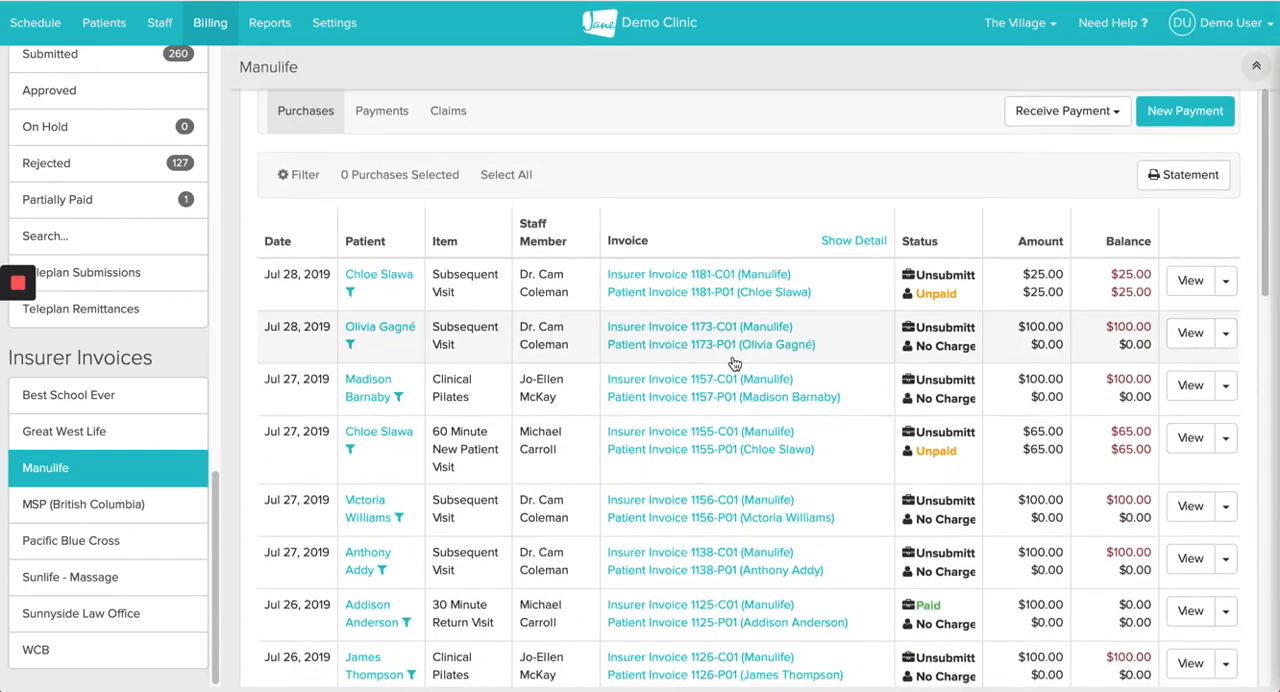
scroll(733, 362, up, 5)
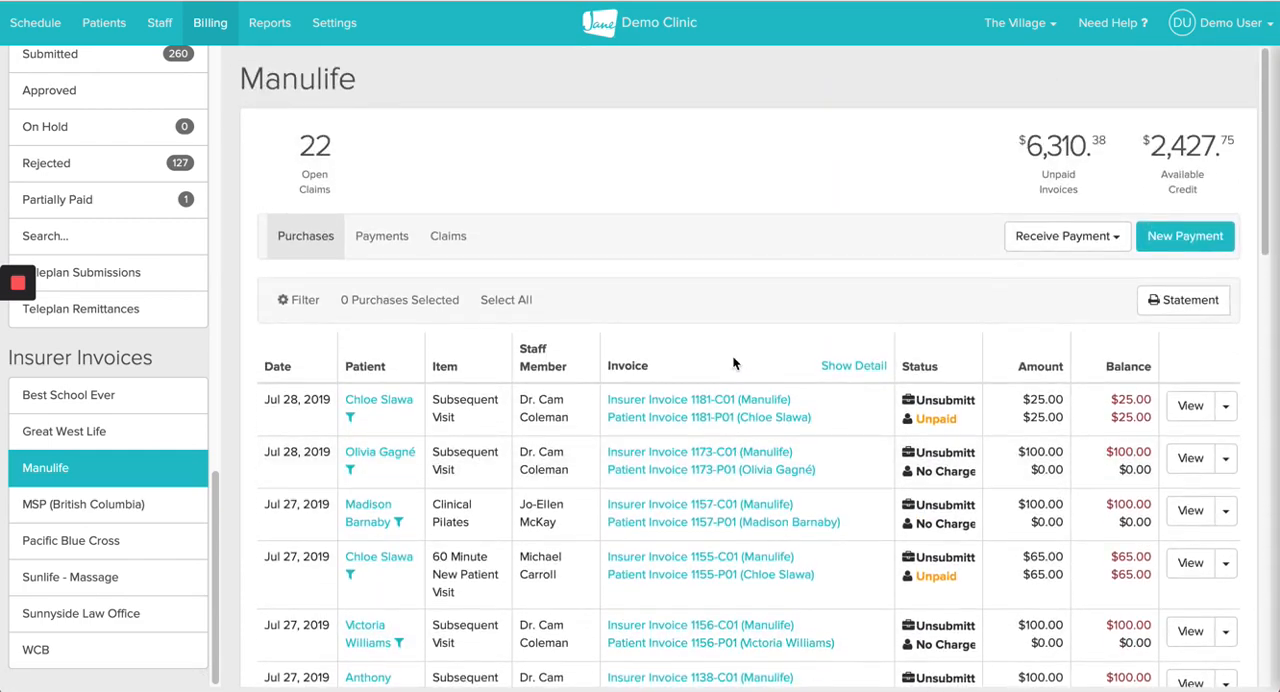
Step: Record a new $200 insurance cheque payment from Manulife with reference number 23424 and continue to choosing invoices
click(1190, 239)
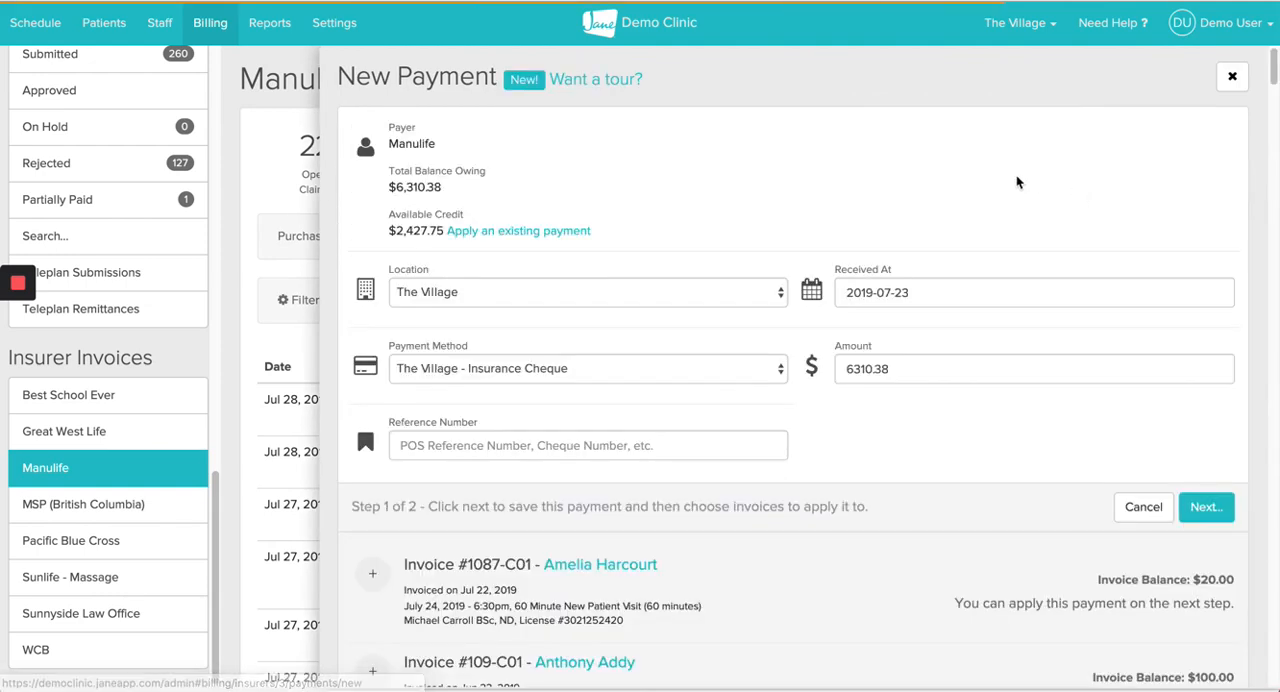
click(863, 367)
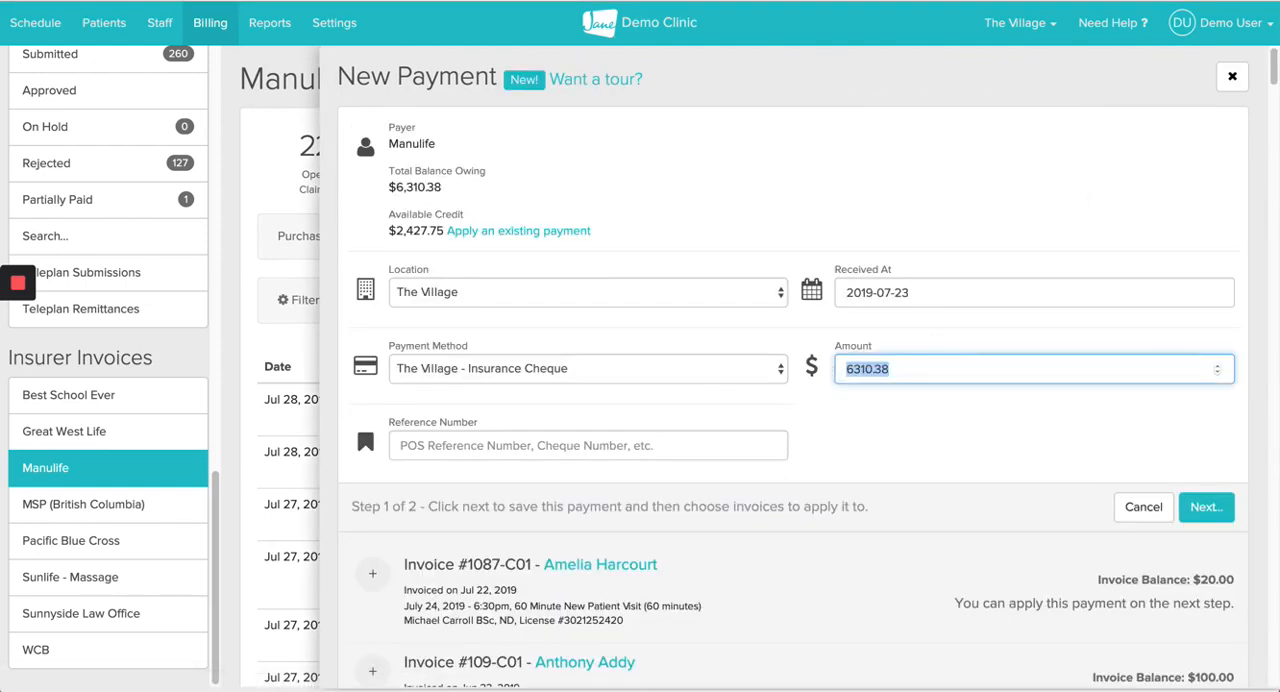
text(200)
click(579, 440)
text(23424)
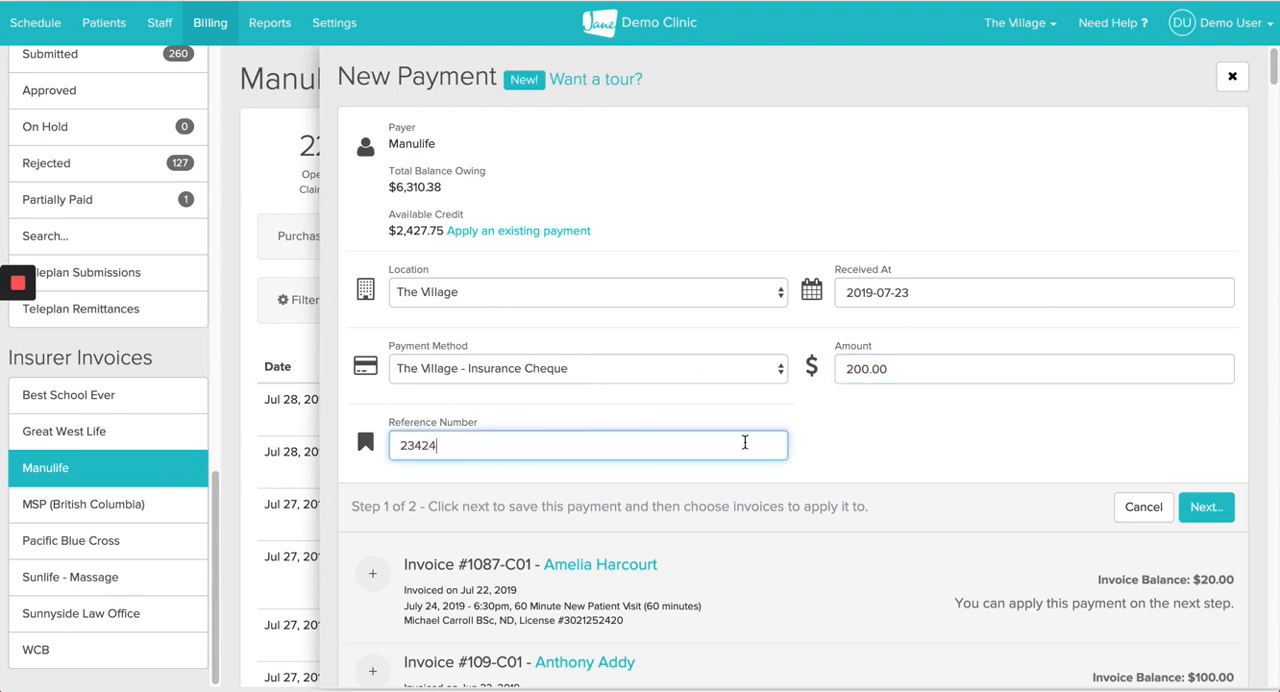
click(1207, 505)
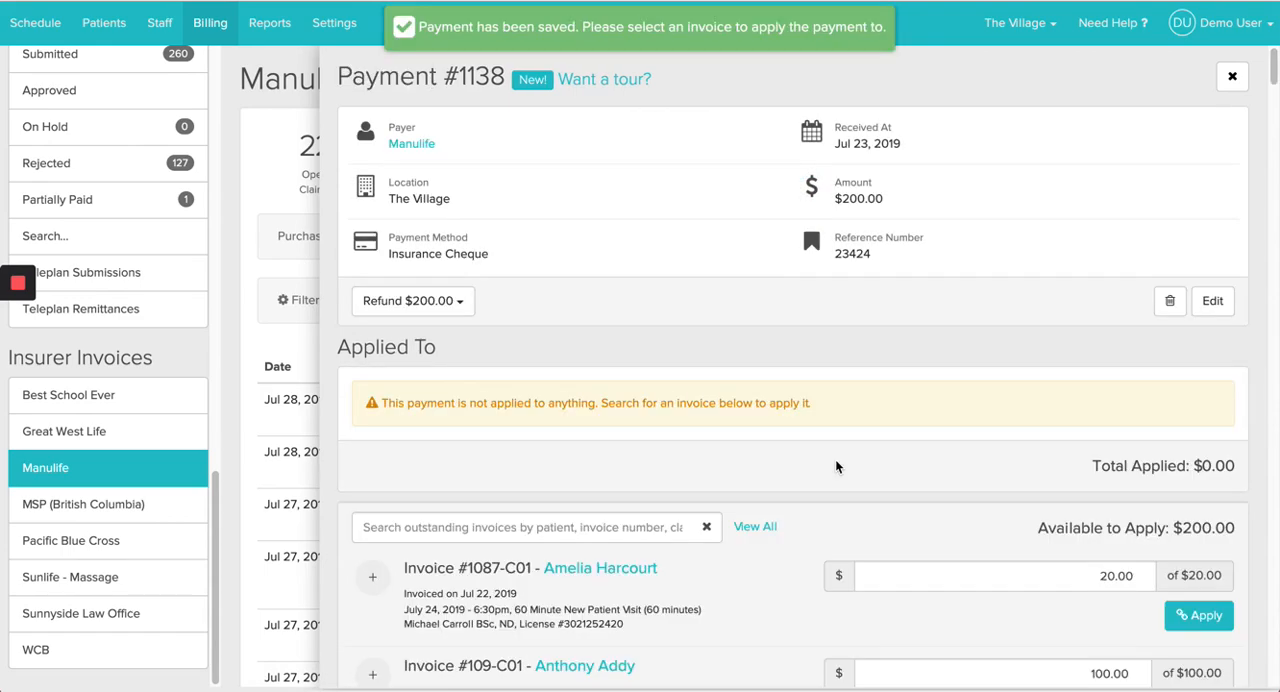
Step: Apply $100 of the Manulife payment to the invoice for the June 23, 2019 Subsequent Visit
scroll(780, 530, down, 3)
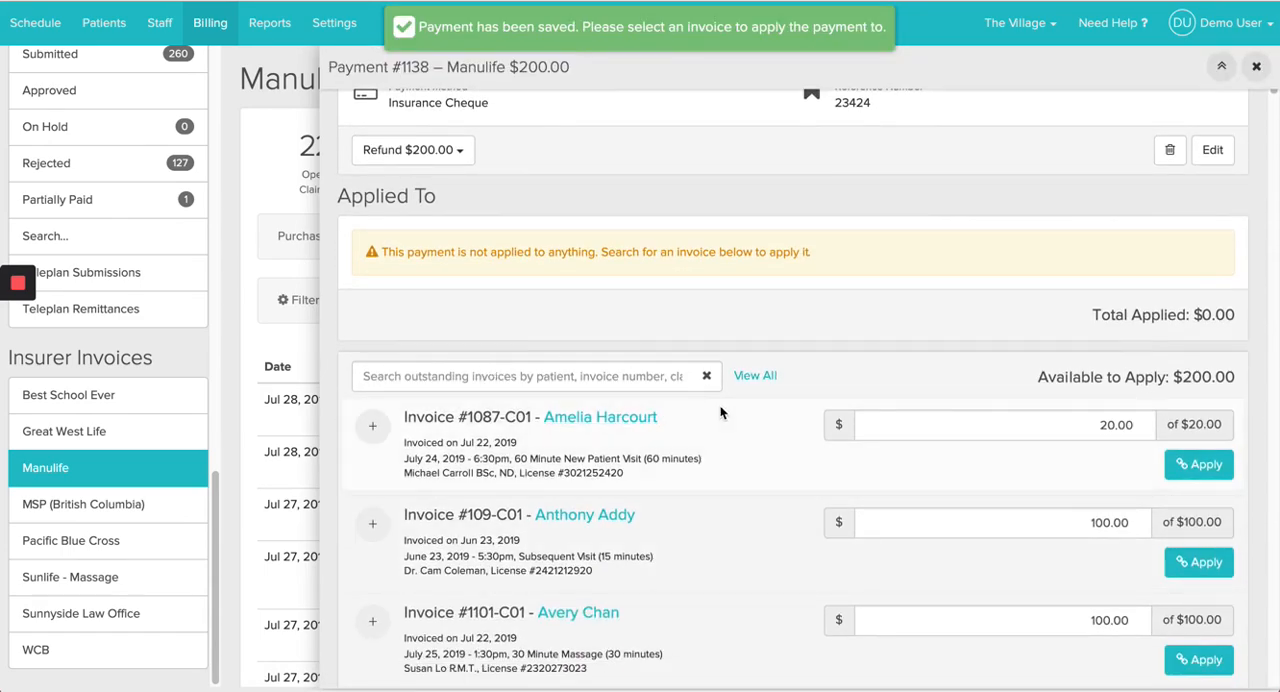
scroll(728, 497, down, 3)
scroll(728, 497, down, 2)
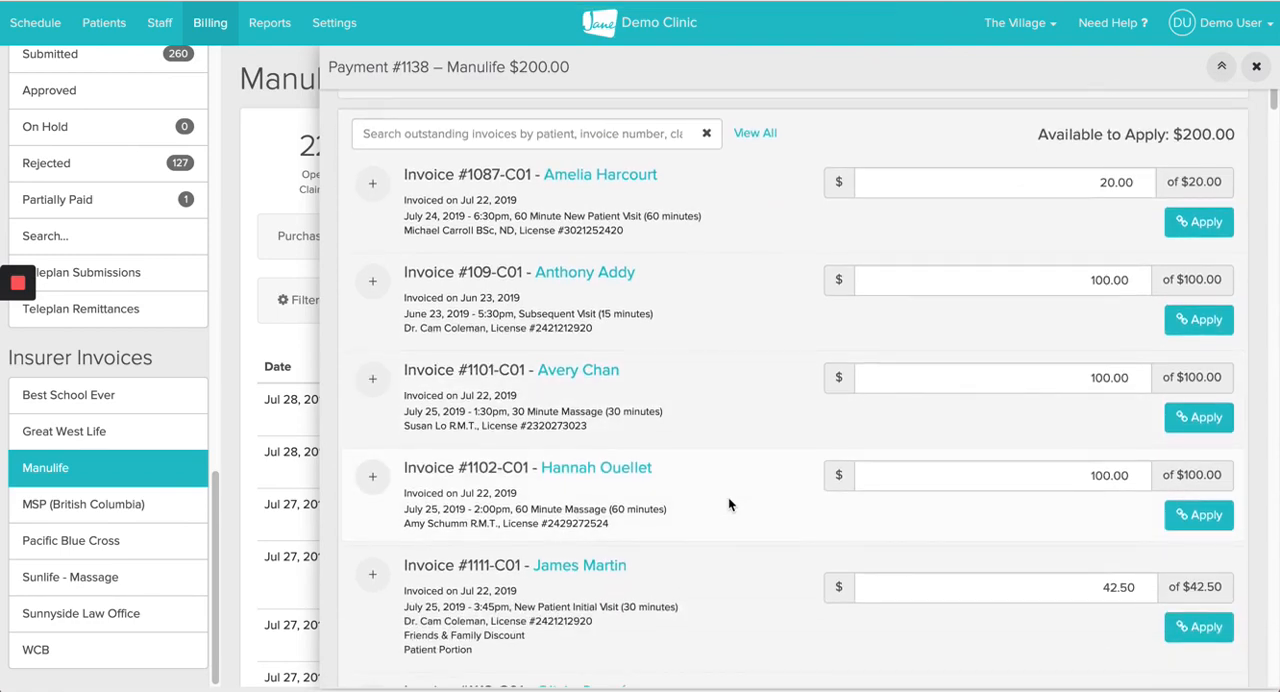
click(1205, 320)
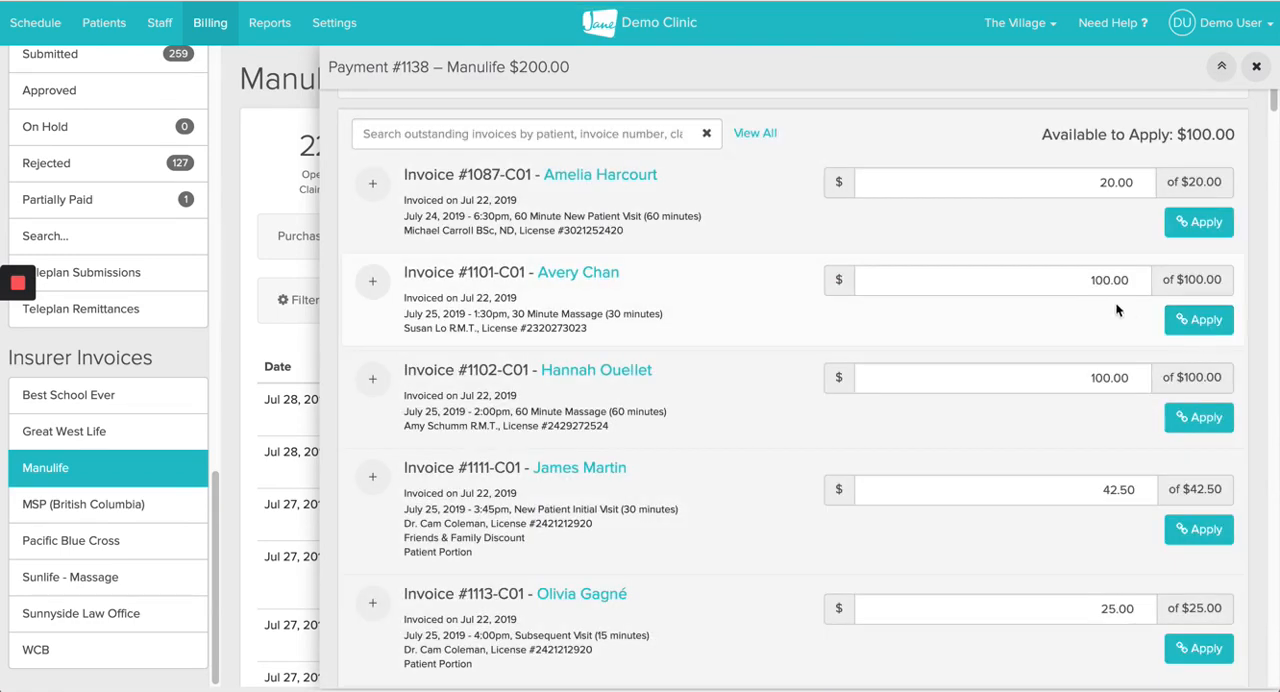
Step: Apply $80 of the Manulife payment to the invoice for the July 25, 2019 1:30 PM 30 Minute Massage
drag(1088, 322, 1145, 328)
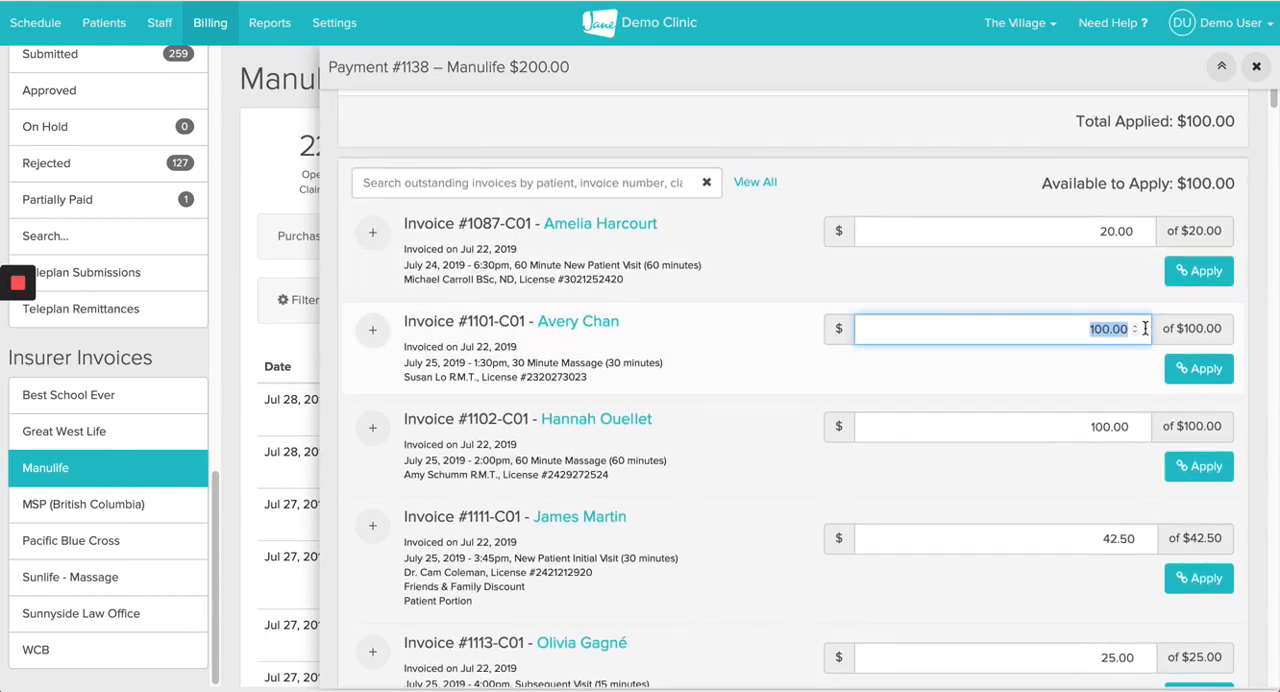
text(80)
click(1197, 371)
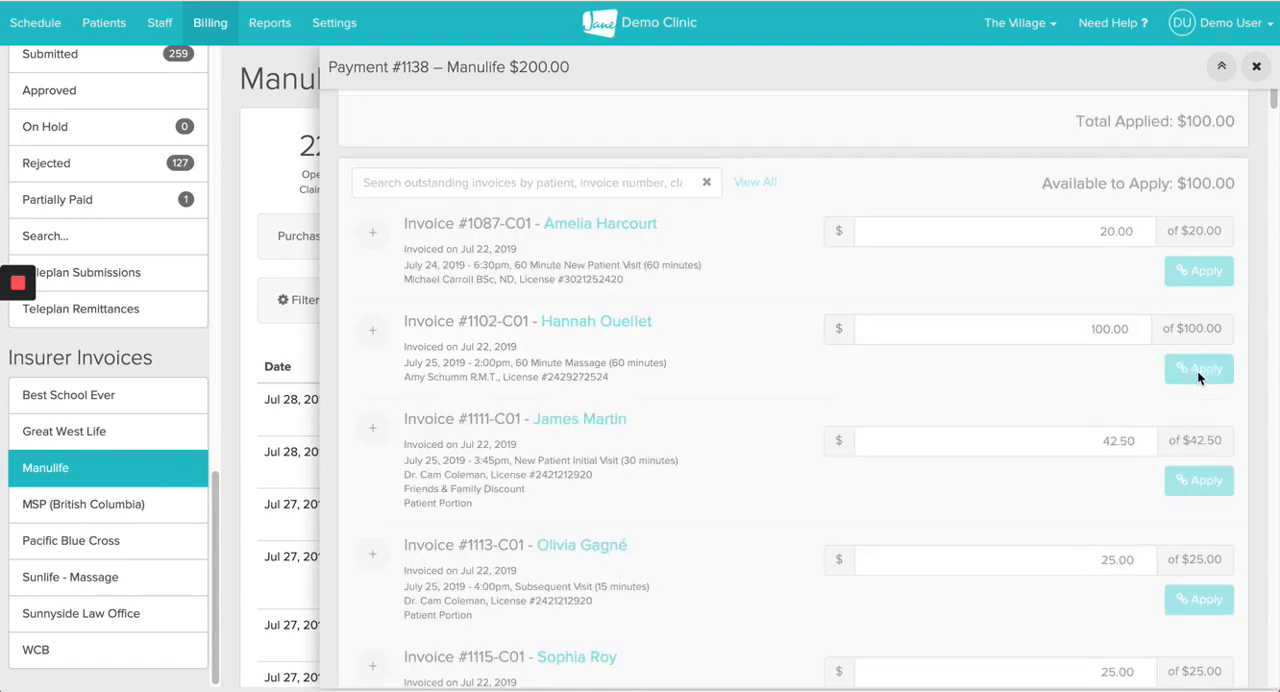
Step: Review the payment's applied invoices and the options for the partially paid one, and close the payment
scroll(815, 247, up, 2)
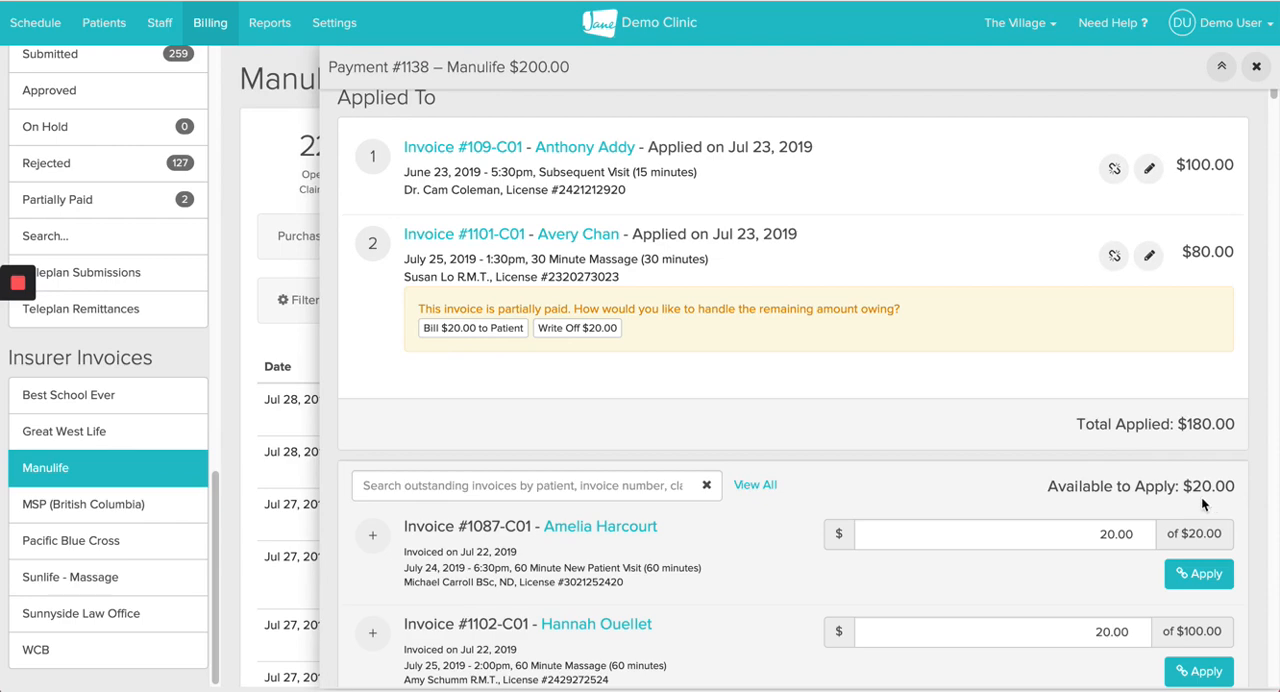
scroll(1172, 397, up, 1)
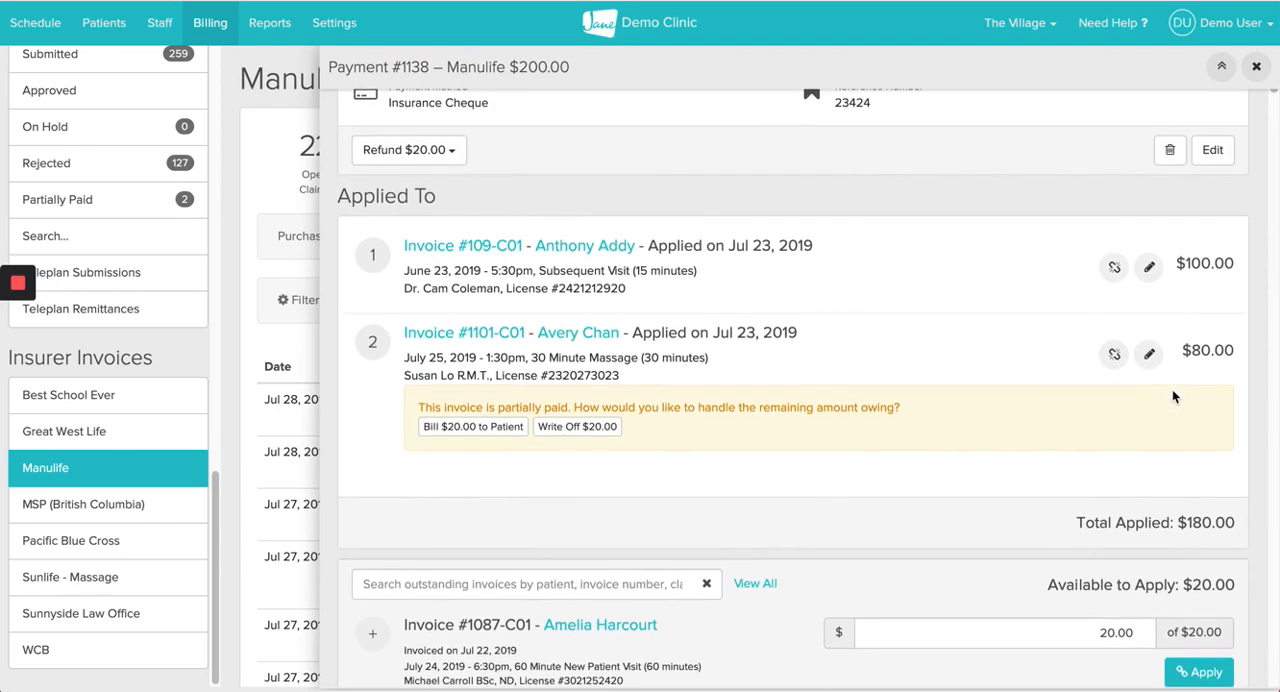
scroll(908, 291, up, 2)
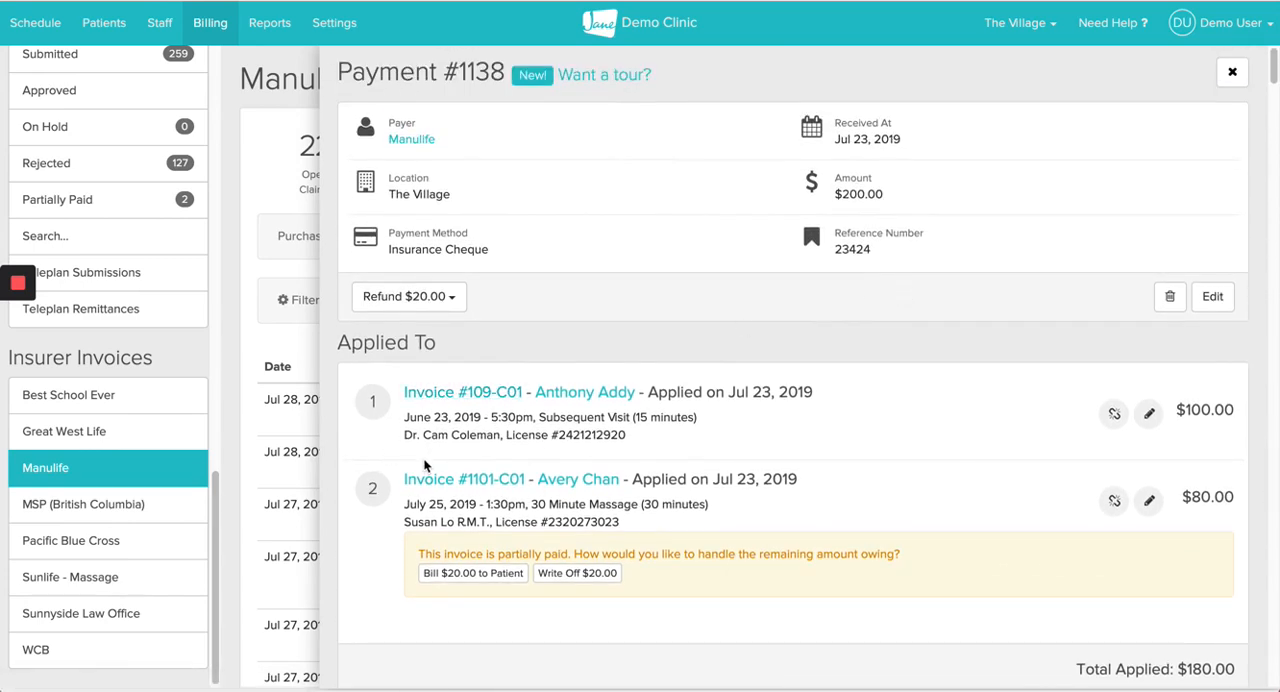
scroll(150, 165, up, 1)
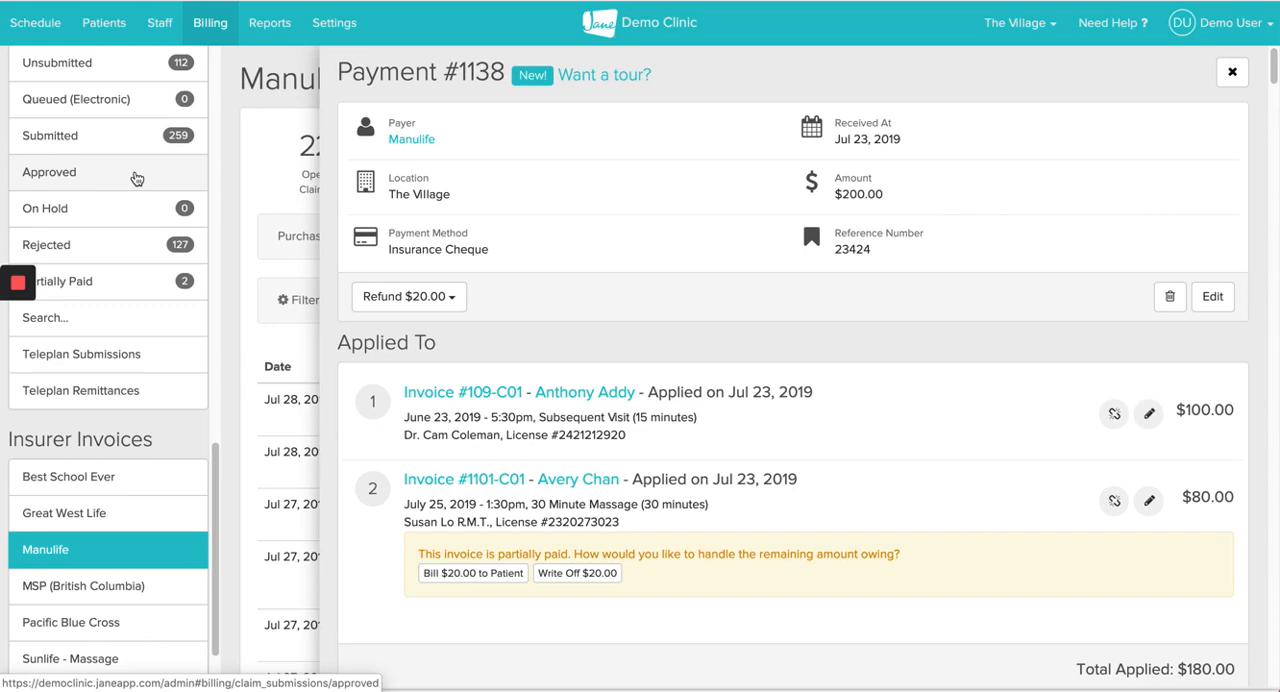
click(1231, 72)
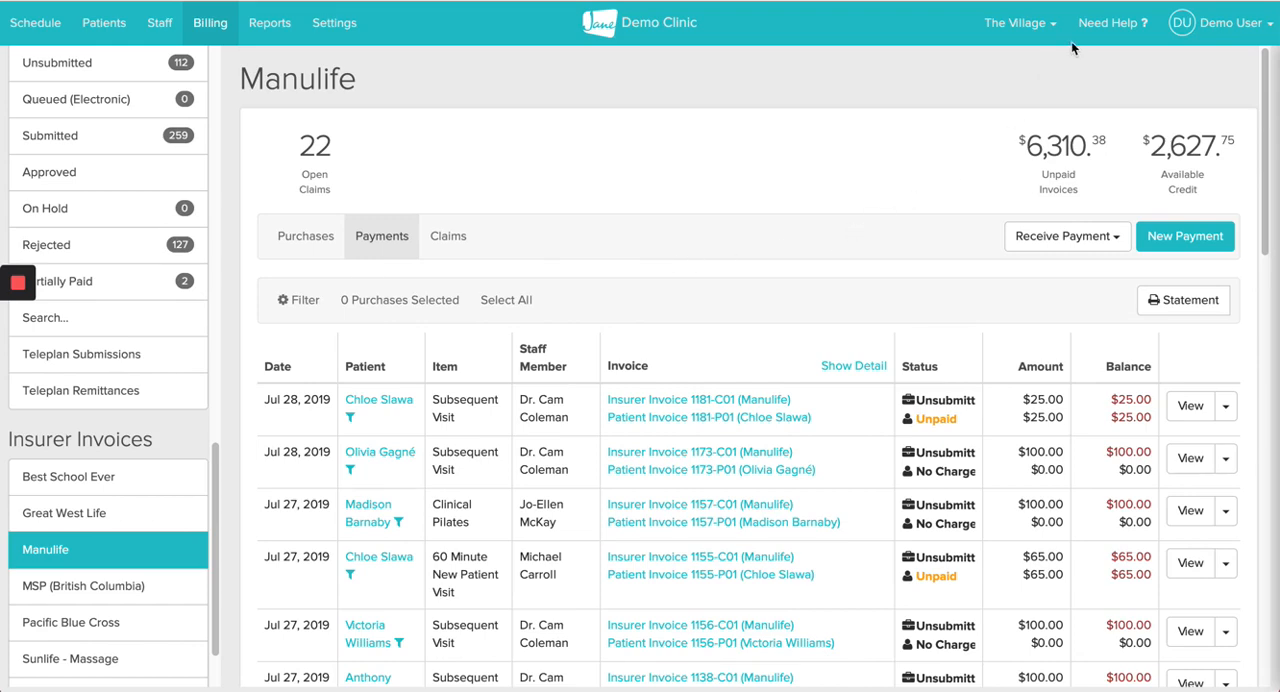
Step: Open the help window with the guide search and support question form
click(1112, 24)
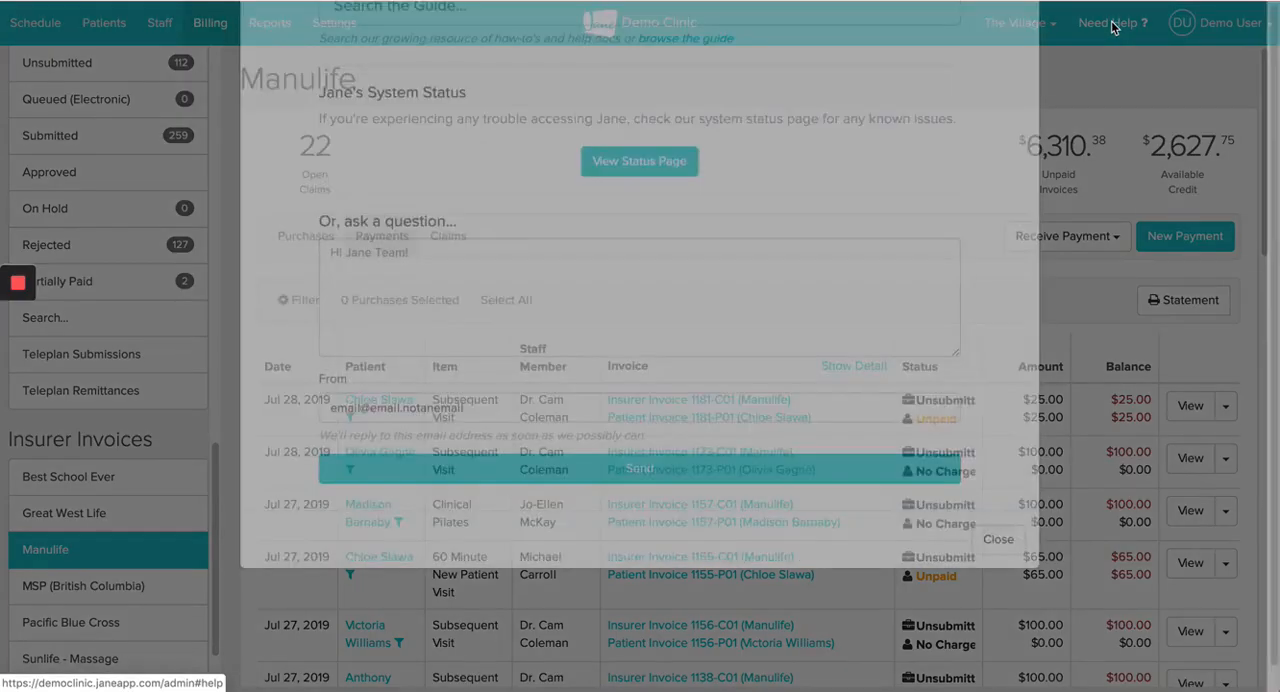